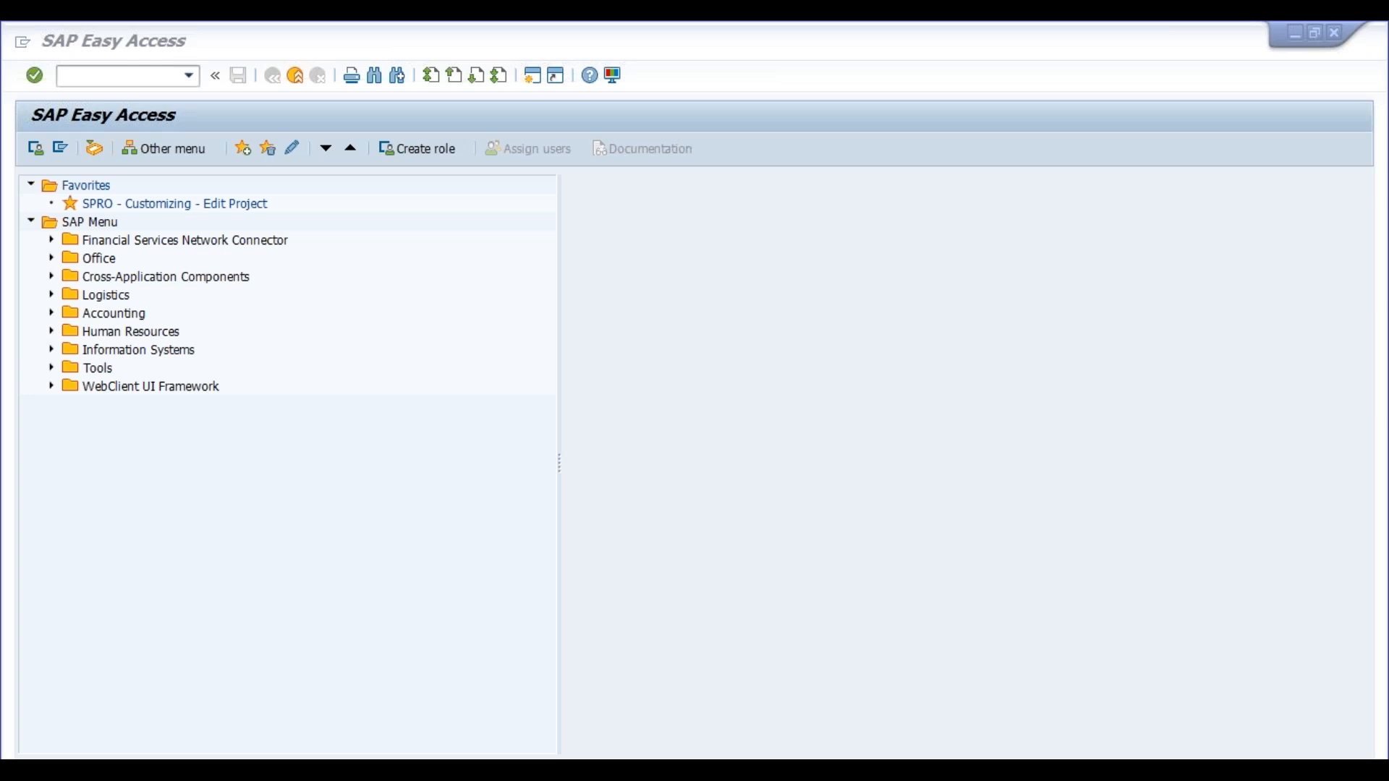
Open the SPRO customizing transaction from the favorites and display the SAP Reference IMG
click(171, 266)
click(173, 240)
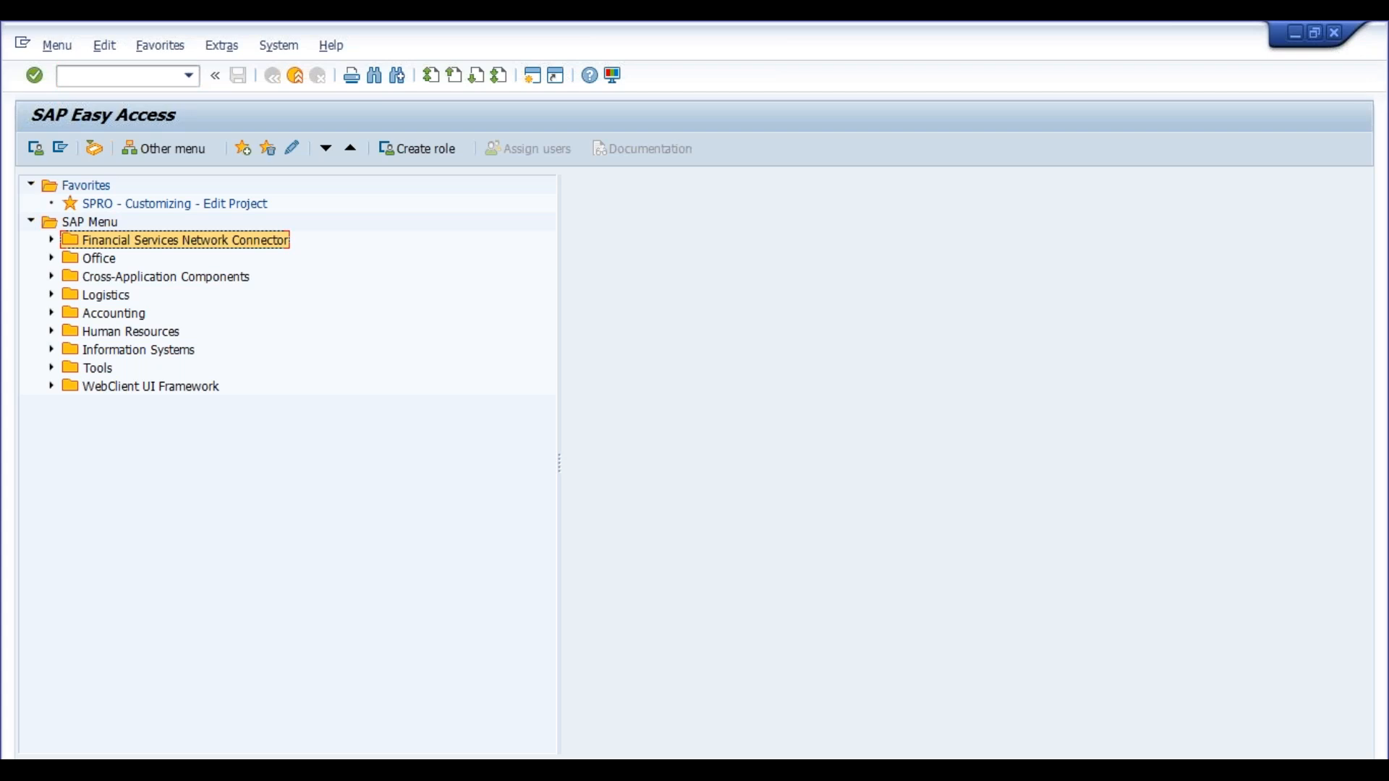
key(Up)
key(Up)
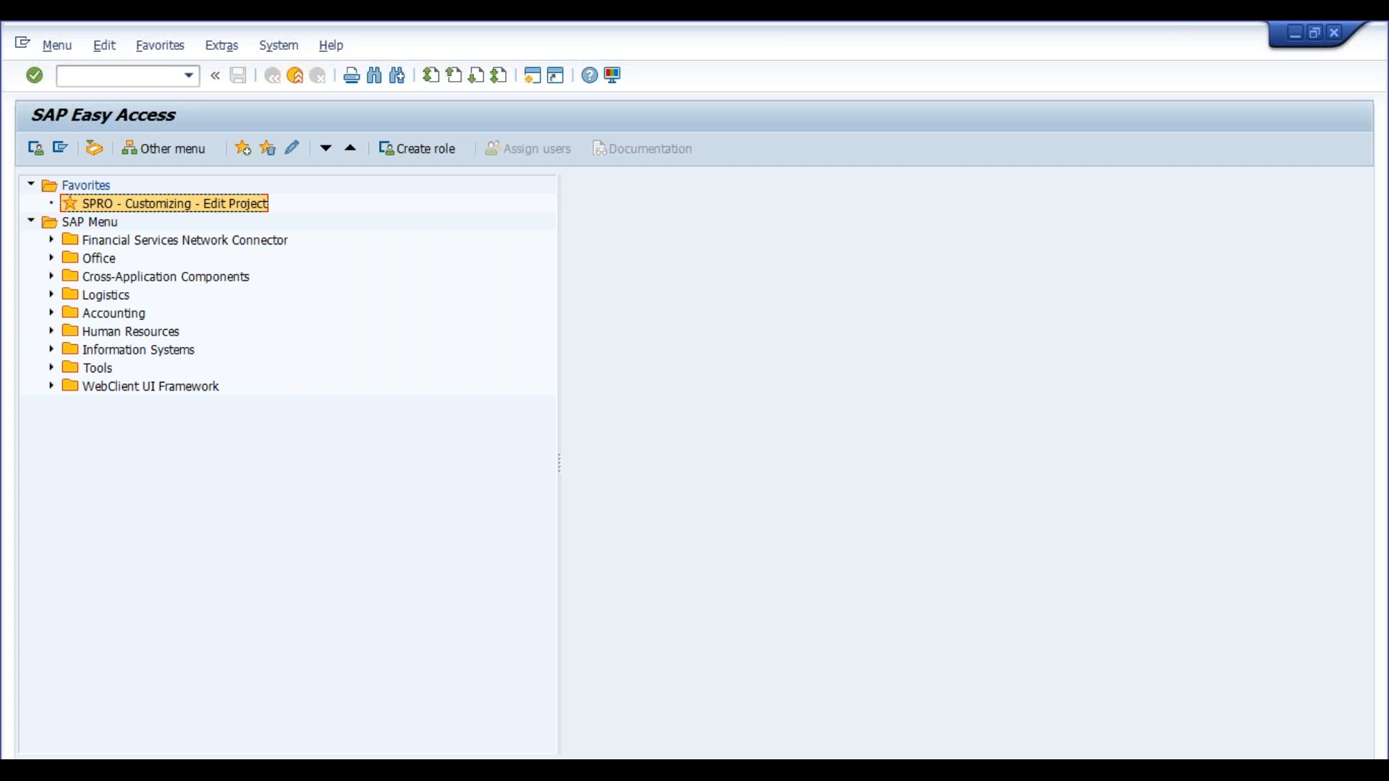
double_click(111, 206)
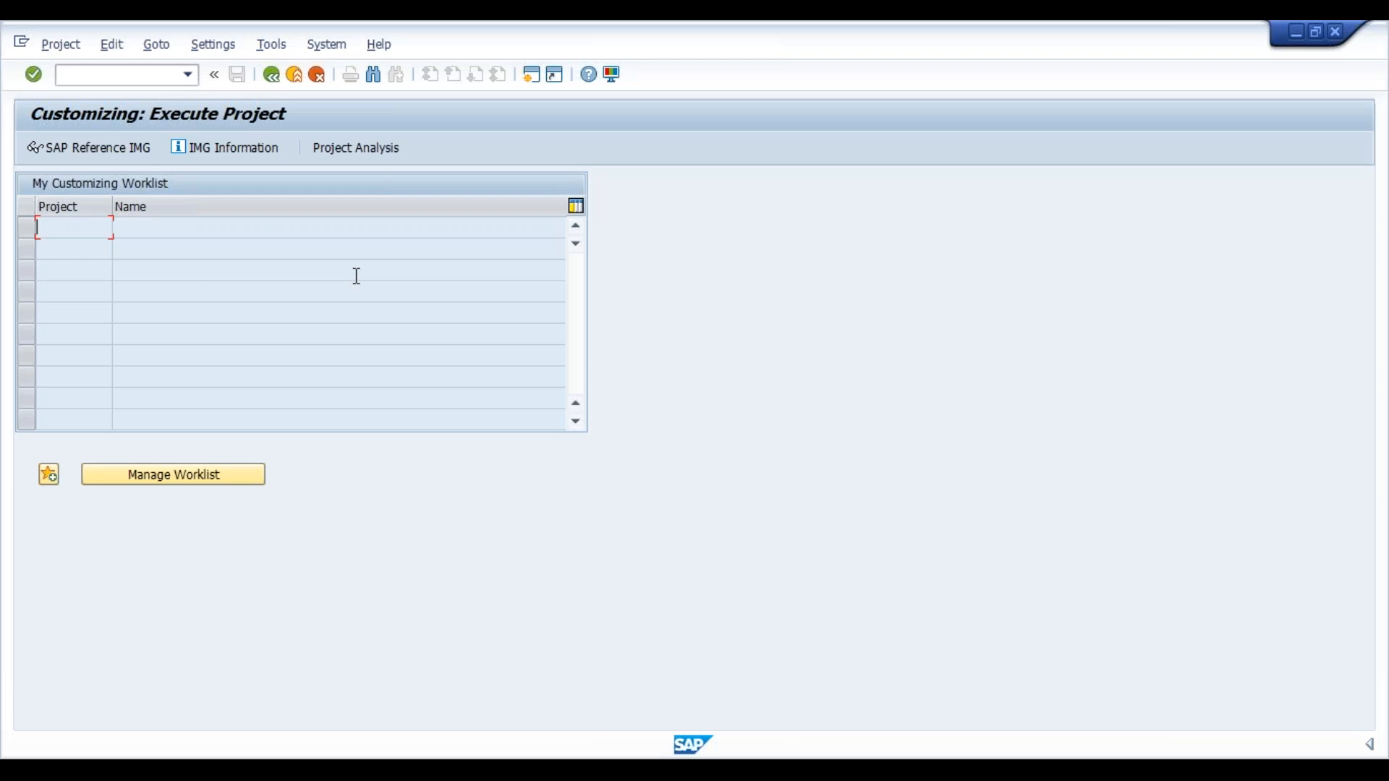
click(111, 153)
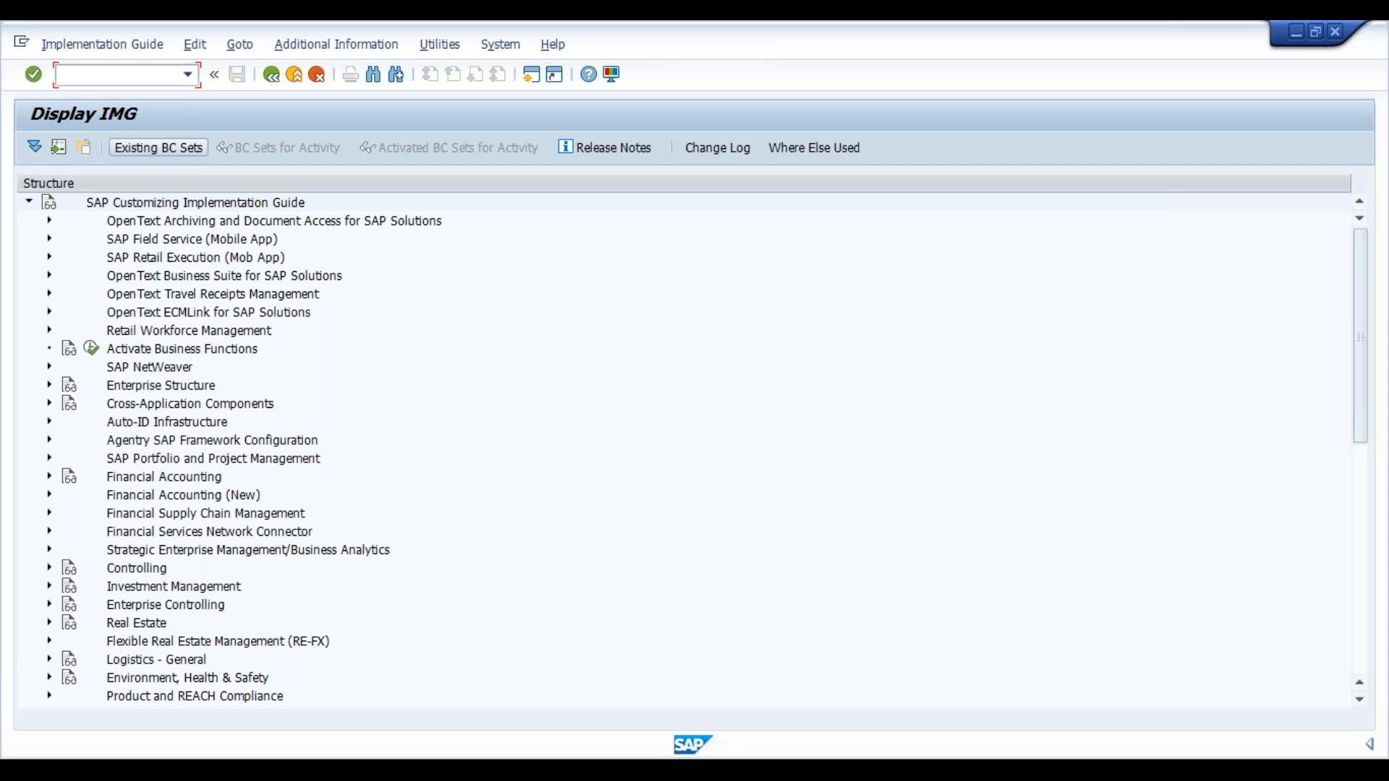
Go to the Personnel Management node in the implementation guide and show its subnodes
click(180, 227)
key(Down)
key(Down)
key(Down)
key(Down)
key(Down)
key(Down)
key(Down)
key(Down)
key(Down)
key(Down)
key(Down)
key(Down)
key(Down)
key(Down)
key(Down)
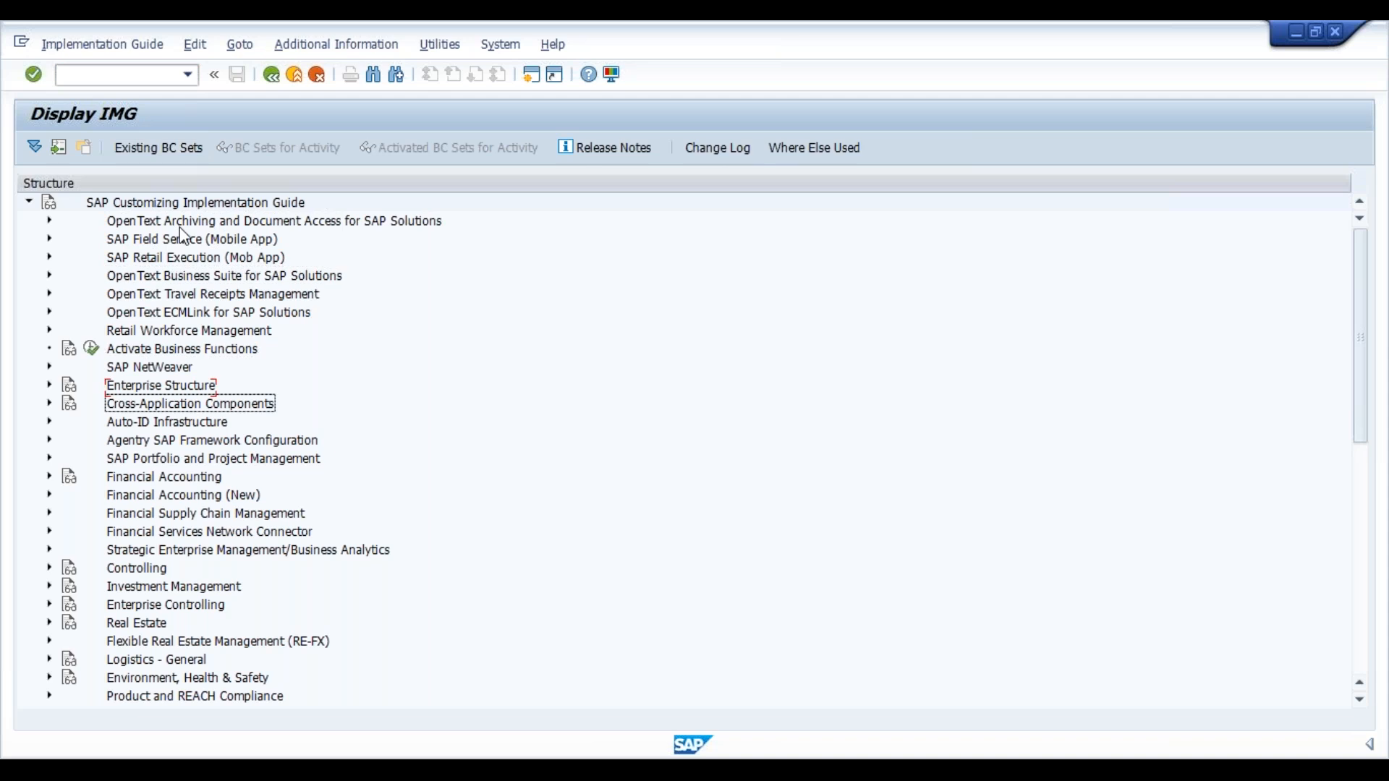
key(Down)
key(Down)
key(Down)
key(Down)
key(Down)
key(Down)
key(Down)
key(Down)
key(Down)
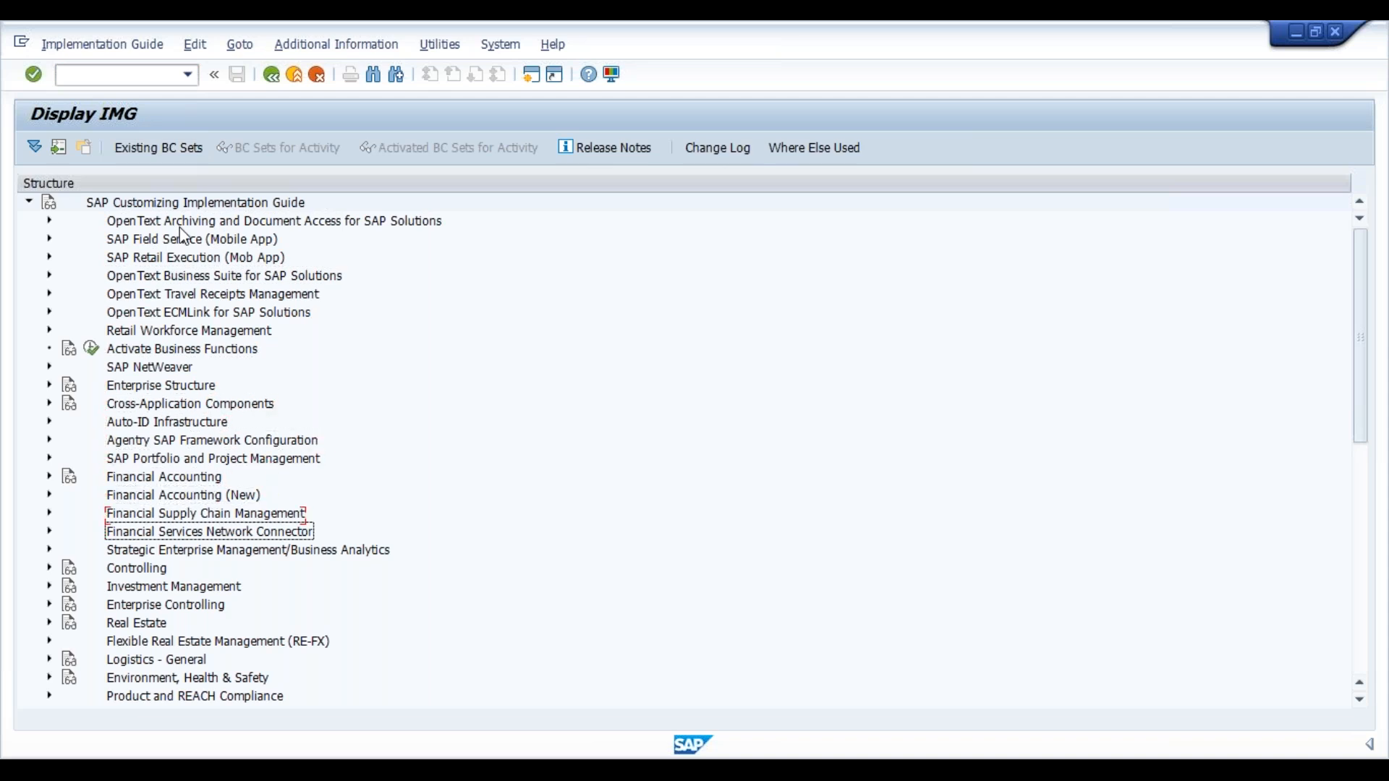
key(Down)
key(Down)
key(Down)
key(Down)
key(Down)
key(Down)
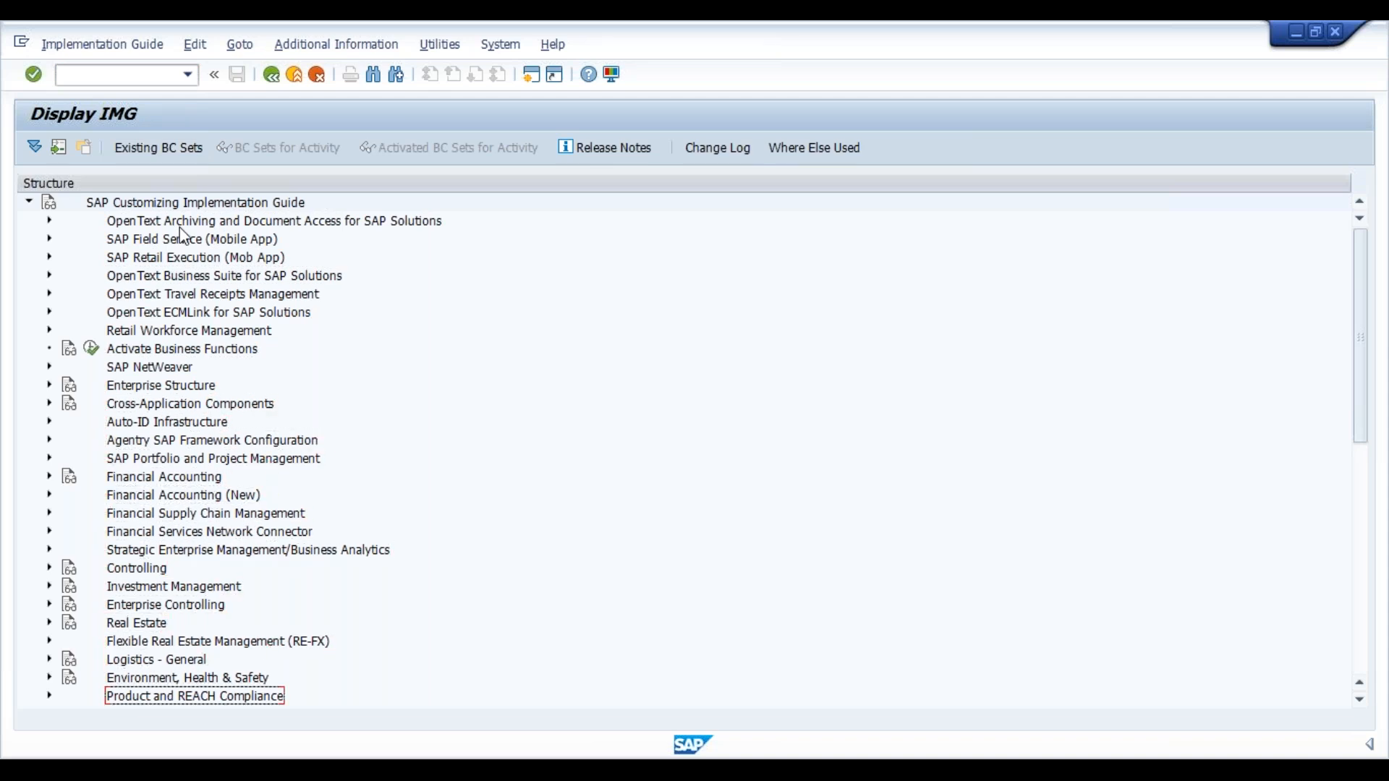
key(Down)
key(Down)
key(Down)
key(Down)
key(Down)
key(Down)
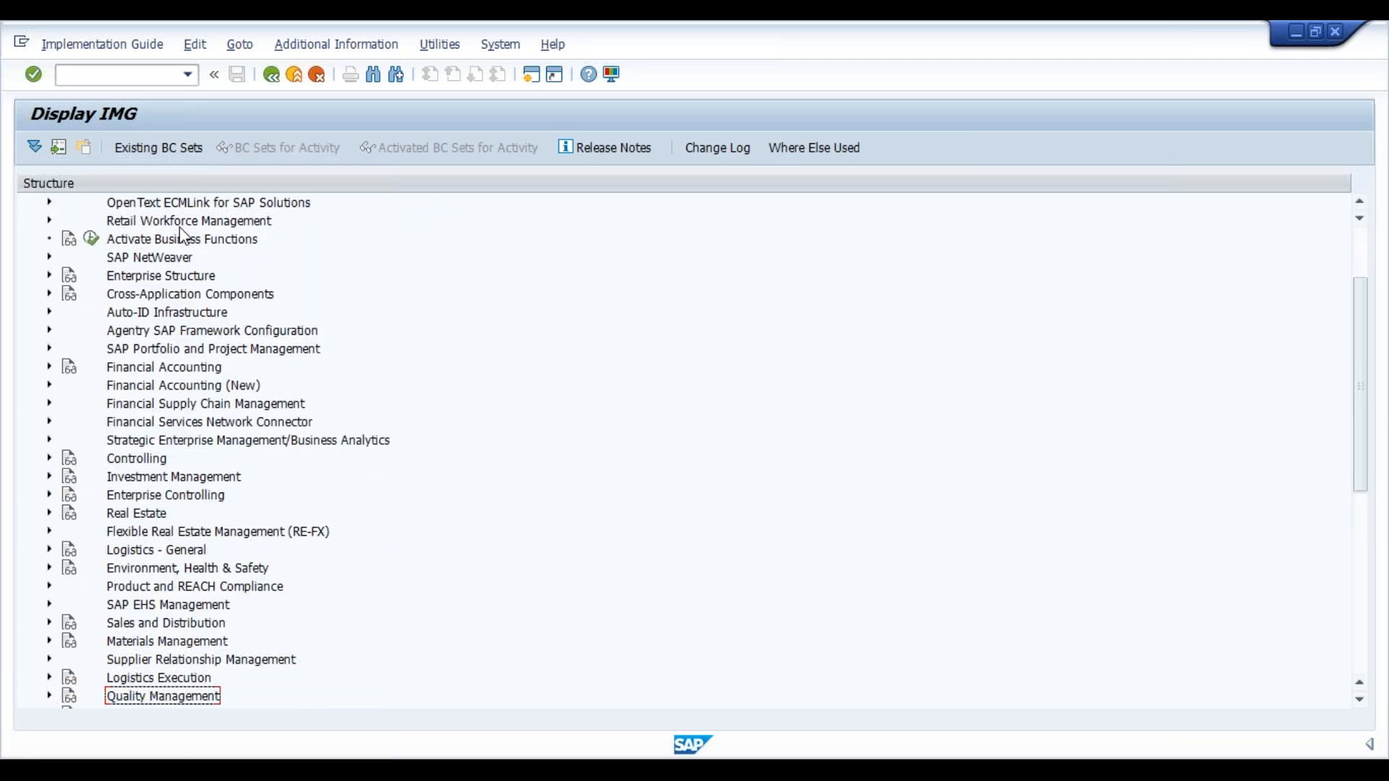
key(Down)
key(Down)
key(Down)
key(Down)
key(Down)
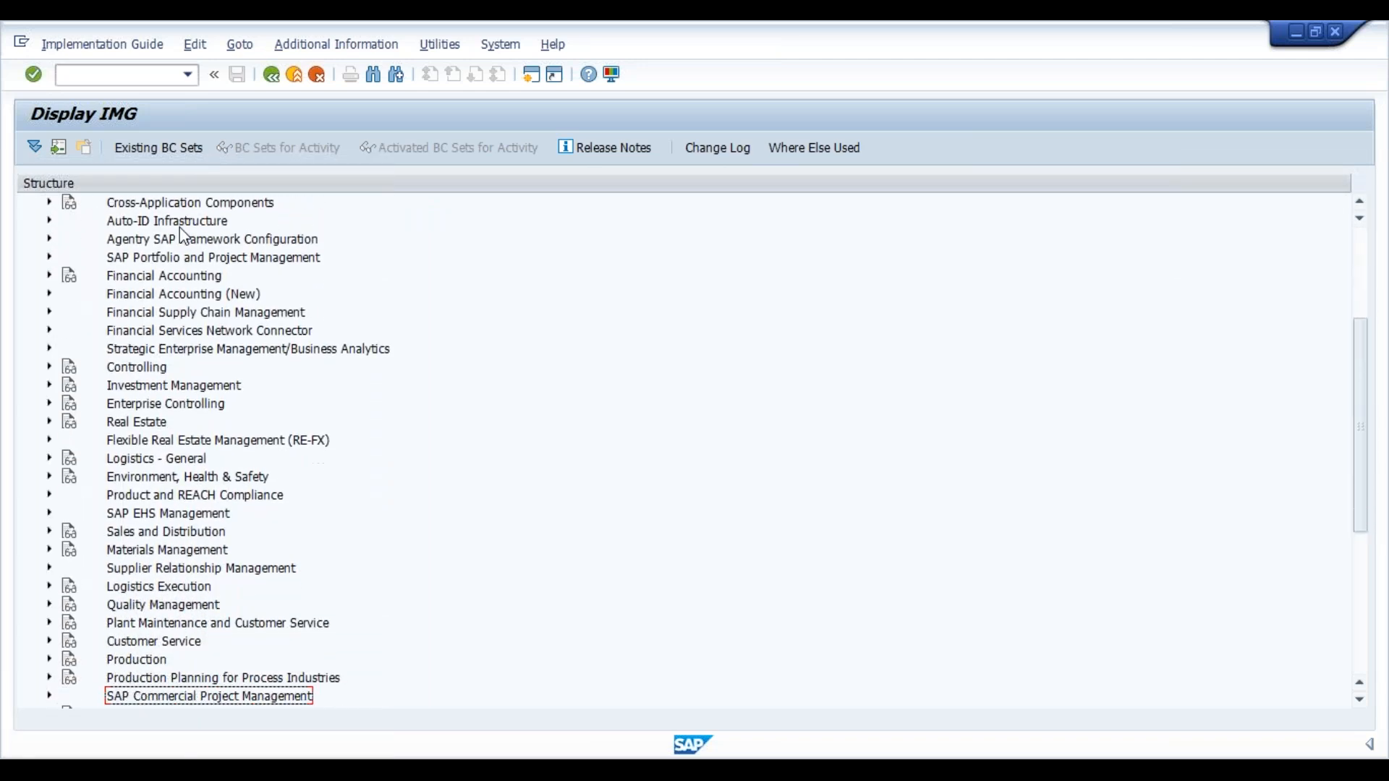
key(Down)
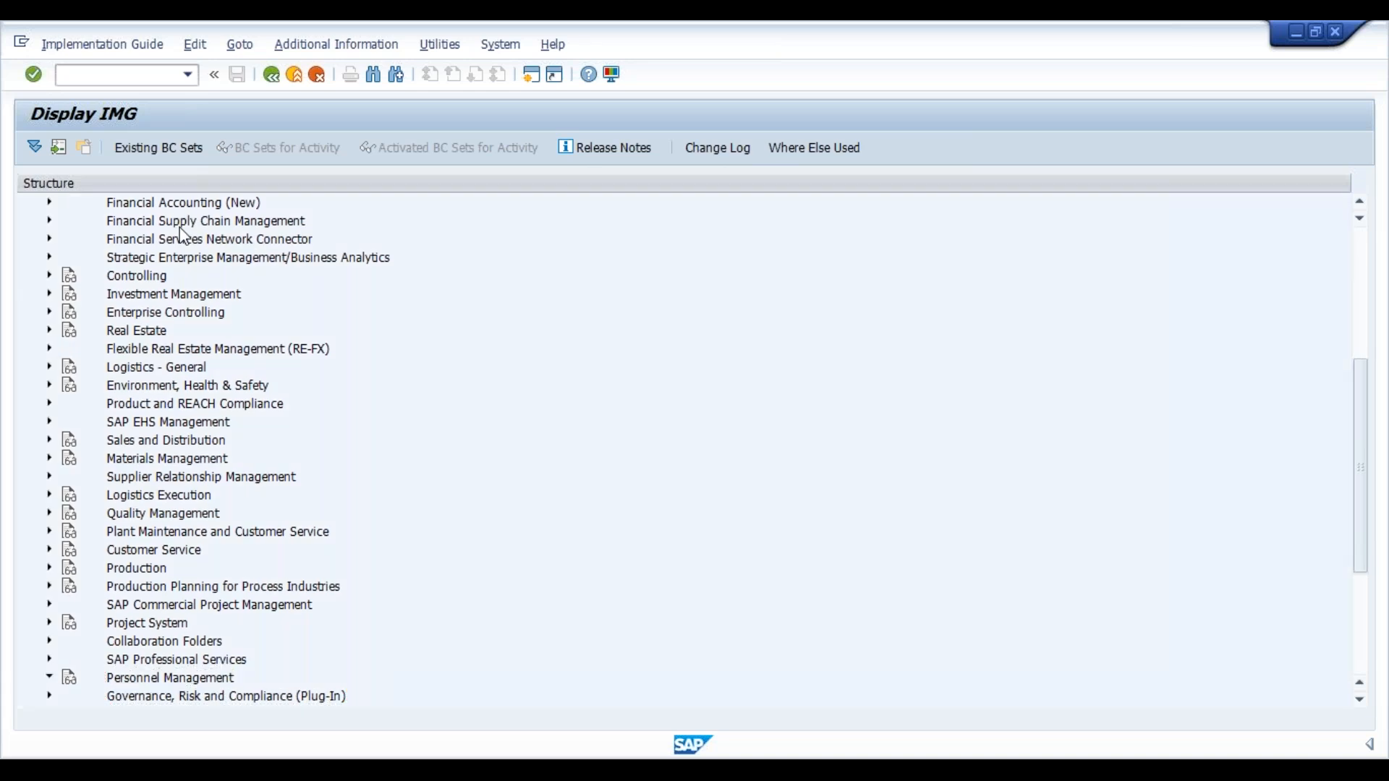
key(Right)
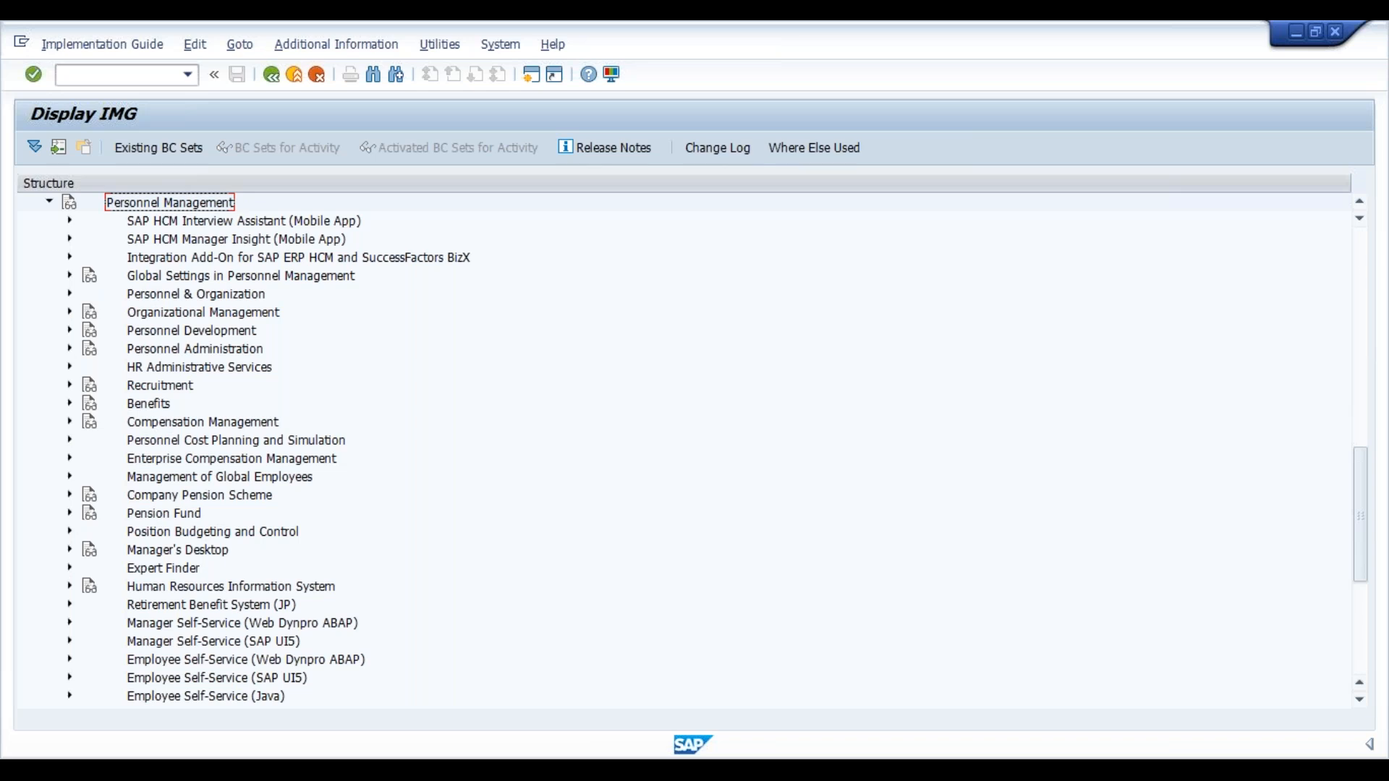
Expand Personnel Administration under Personnel Management and go to its Basic Settings activities
key(Down)
key(Down)
key(Down)
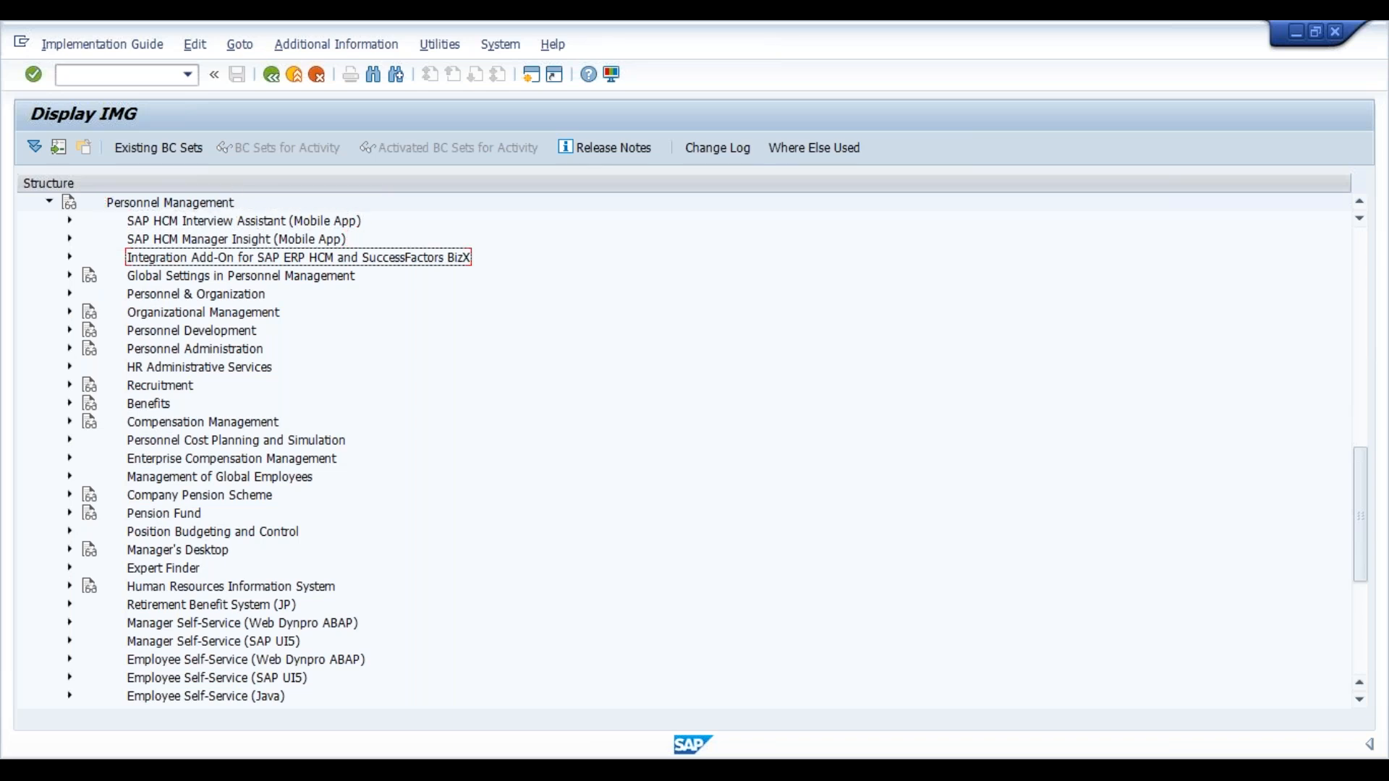
key(Down)
key(Down)
key(Down)
key(Down)
key(Down)
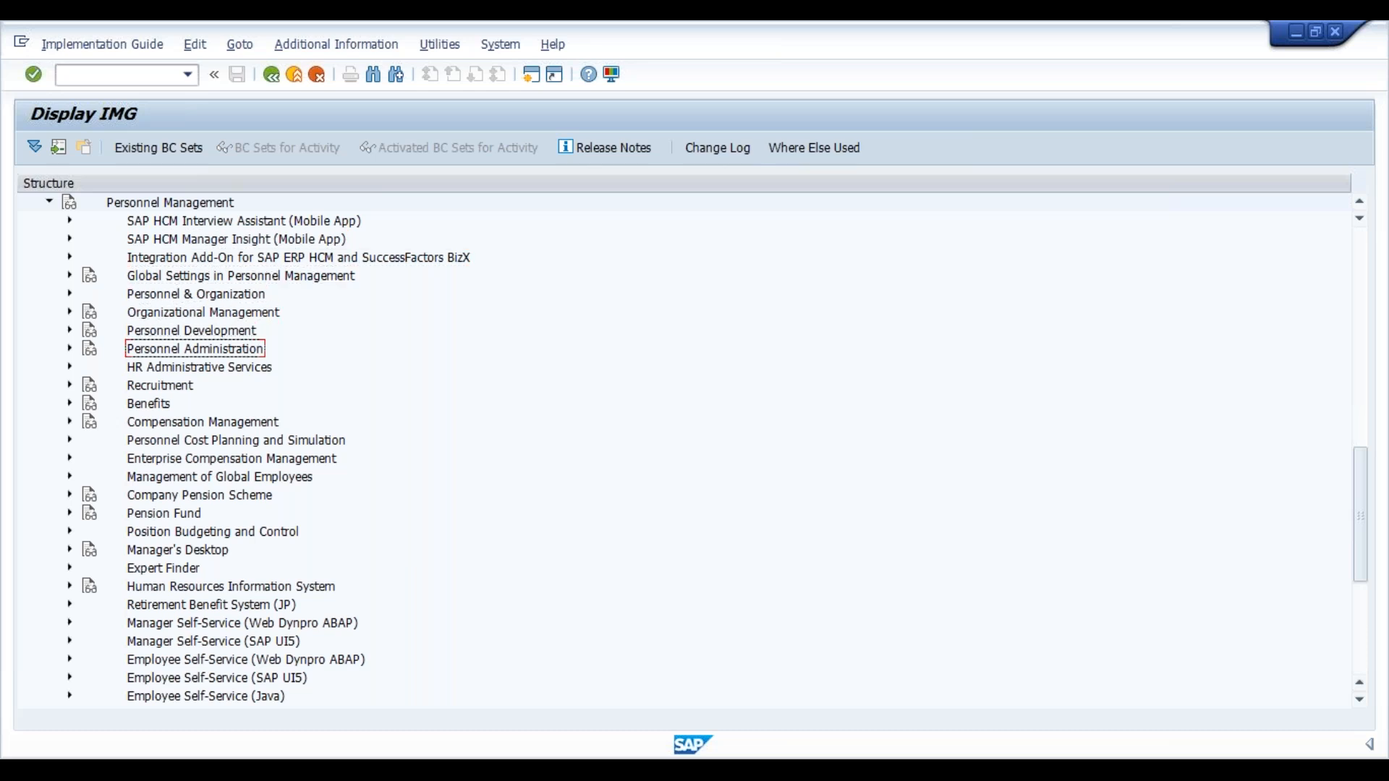
key(Right)
key(Down)
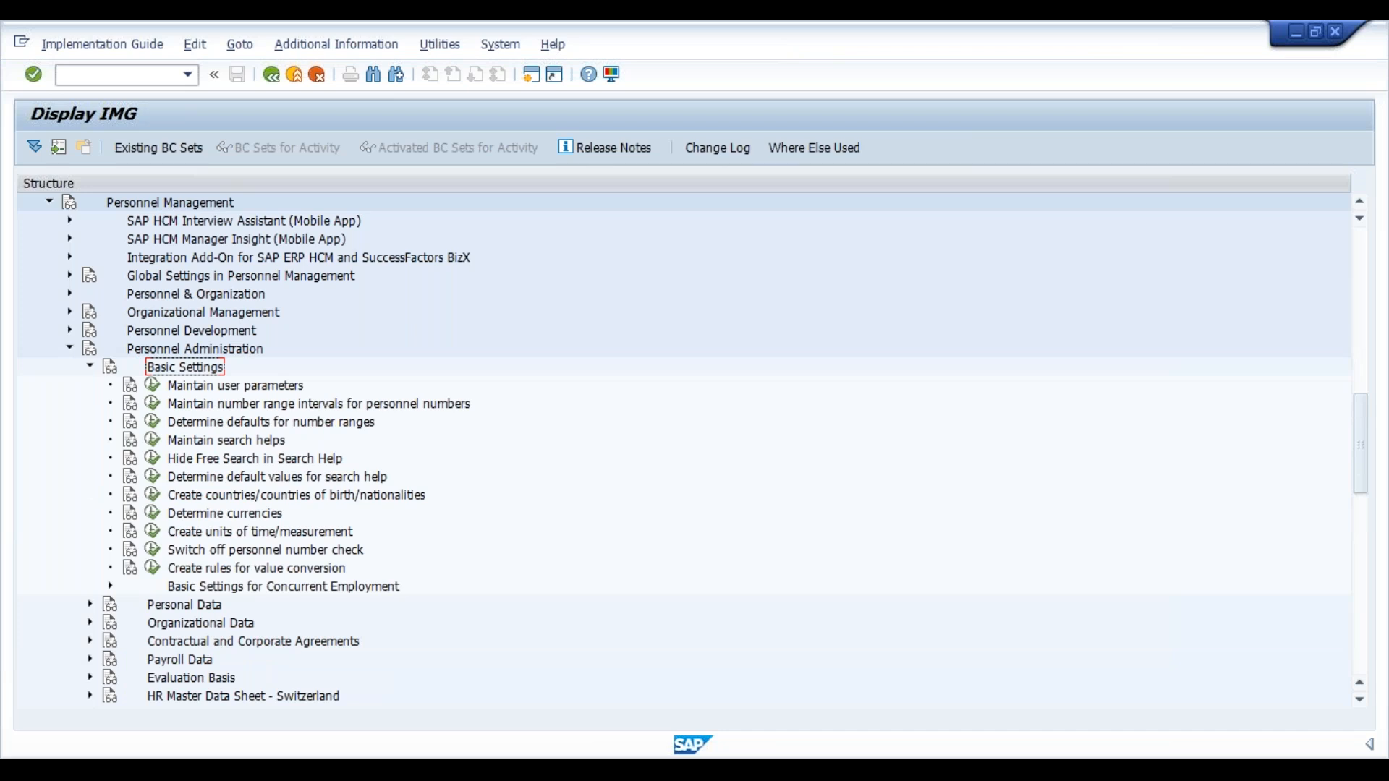
Execute Maintain number range intervals for personnel numbers and open the intervals for changing
click(236, 385)
click(242, 404)
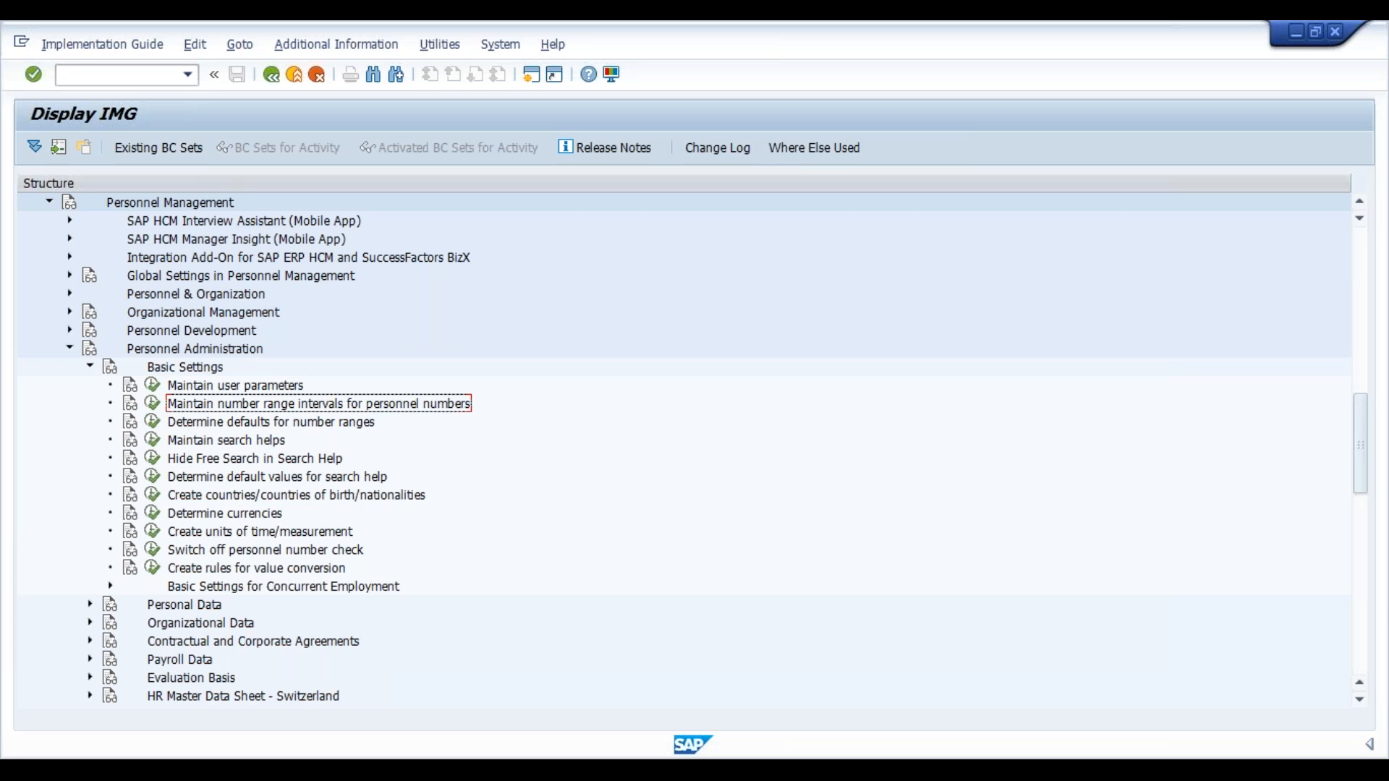
click(153, 404)
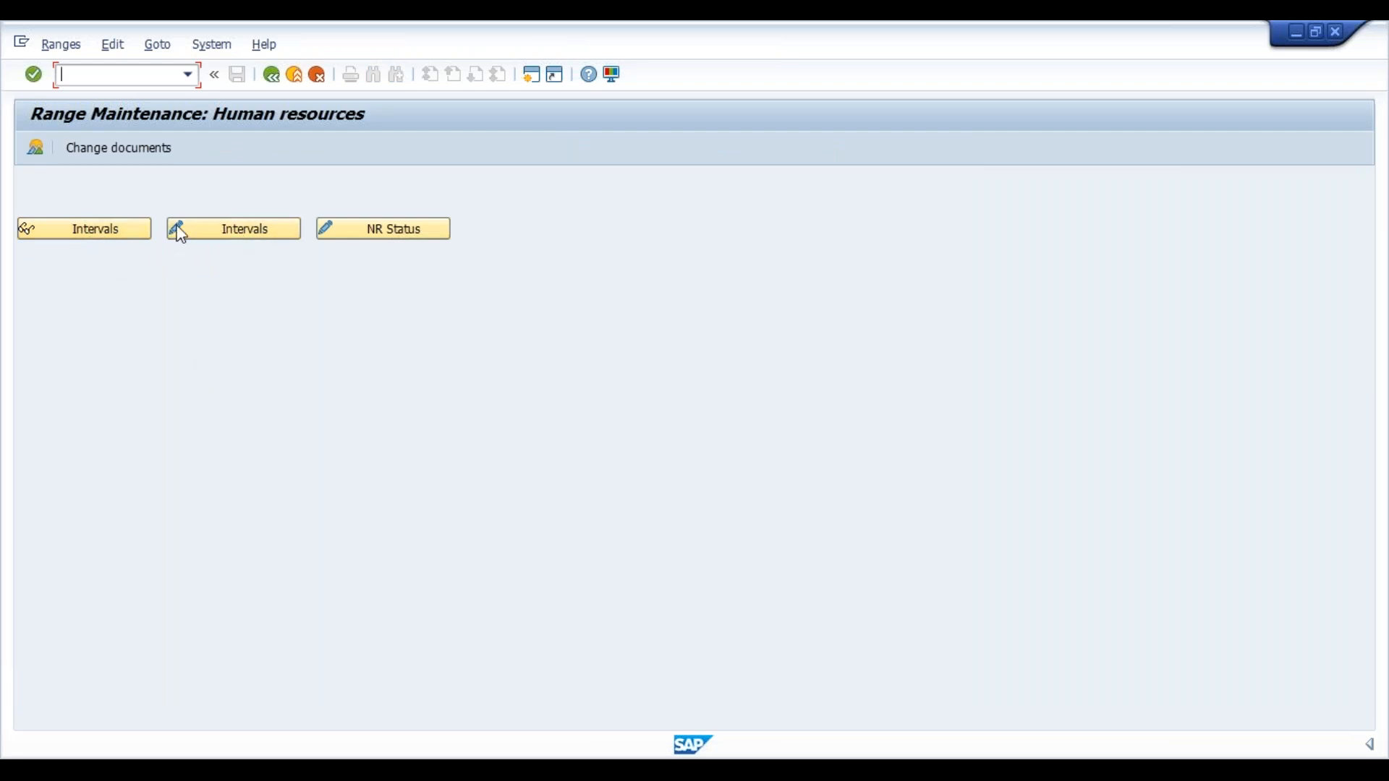
click(228, 236)
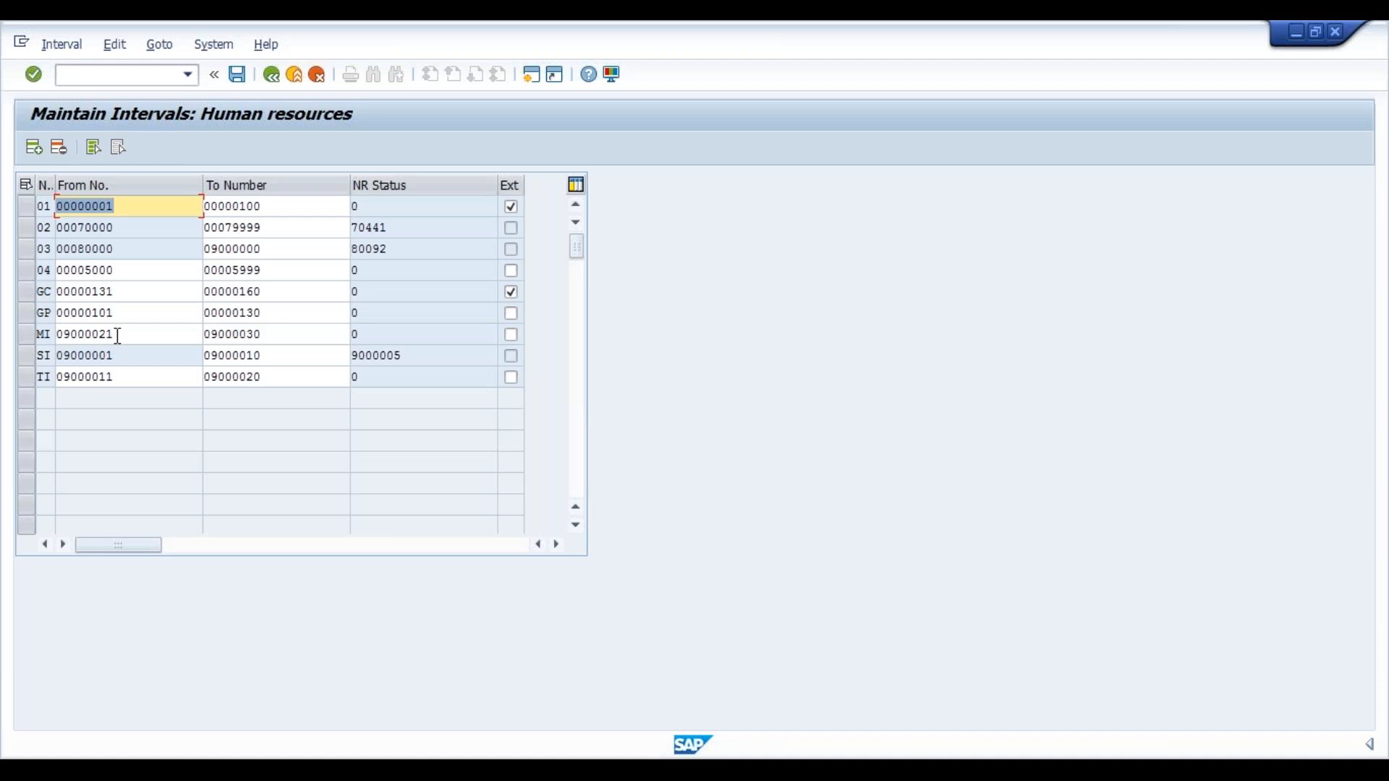
Copy the To Number value 09000030 of interval MI
drag(265, 333, 201, 335)
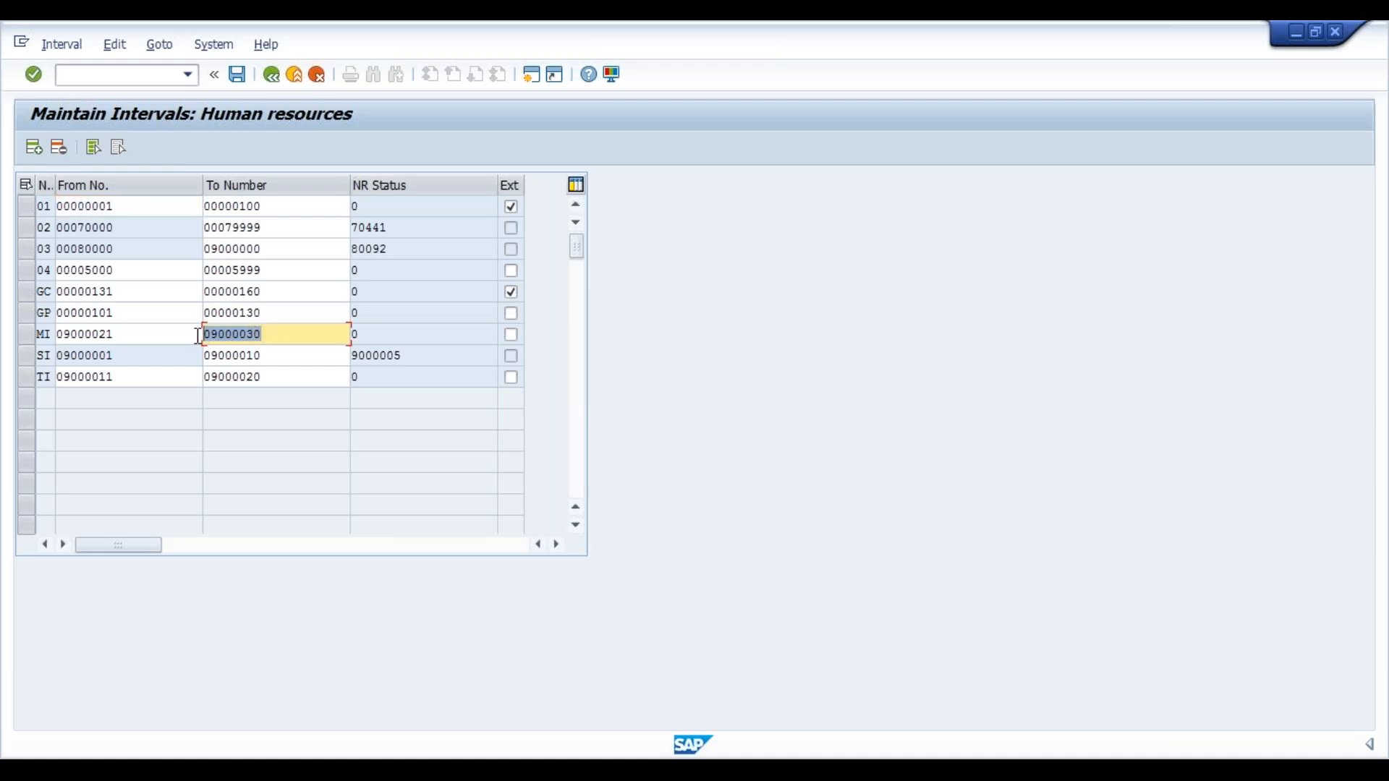
click(269, 334)
drag(269, 334, 205, 334)
key(ctrl+c)
click(205, 334)
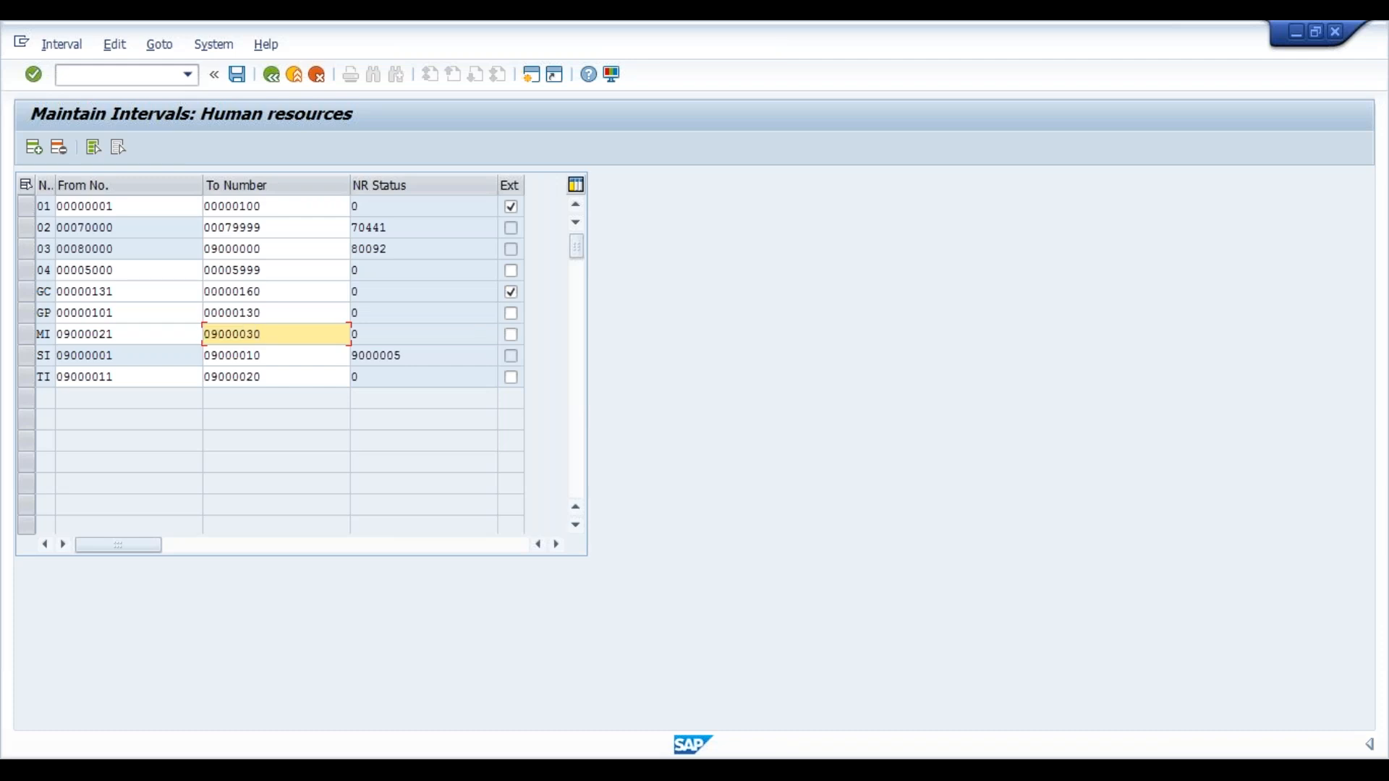
Insert a new number range interval VI with From No. 09000031
click(34, 149)
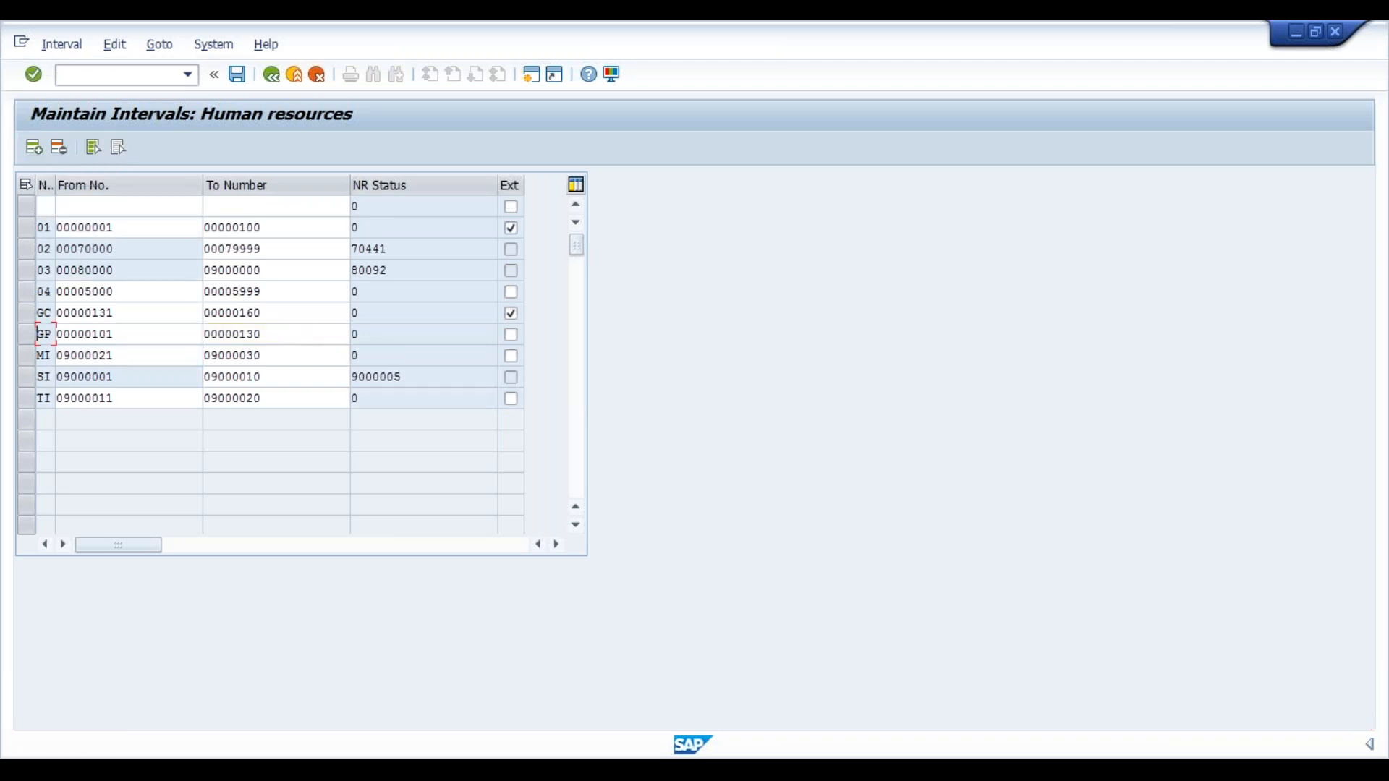
click(49, 203)
text(VT)
key(Tab)
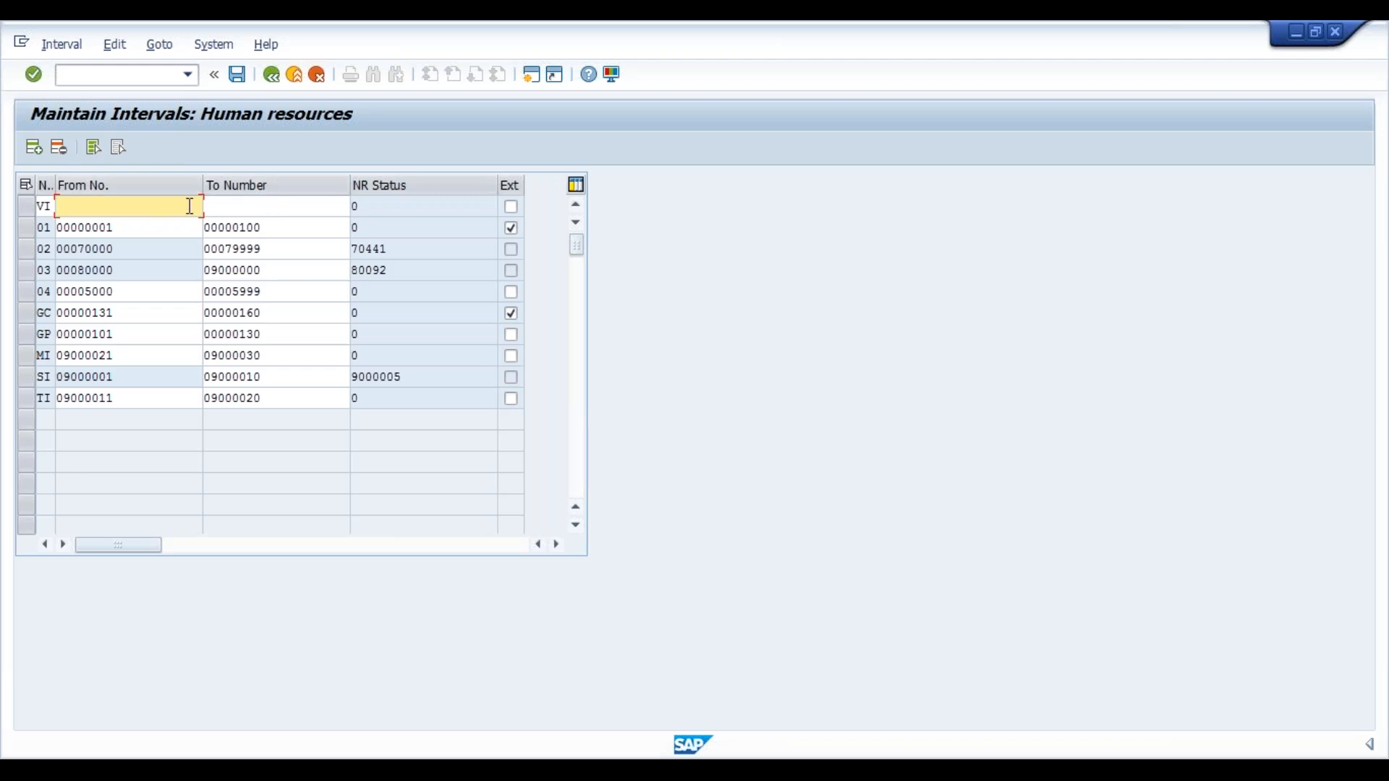
key(ctrl+v)
key(BackSpace)
text(1)
Set the VI interval's To Number to 09000040 and save the intervals, accepting the transport notice
drag(115, 206, 48, 207)
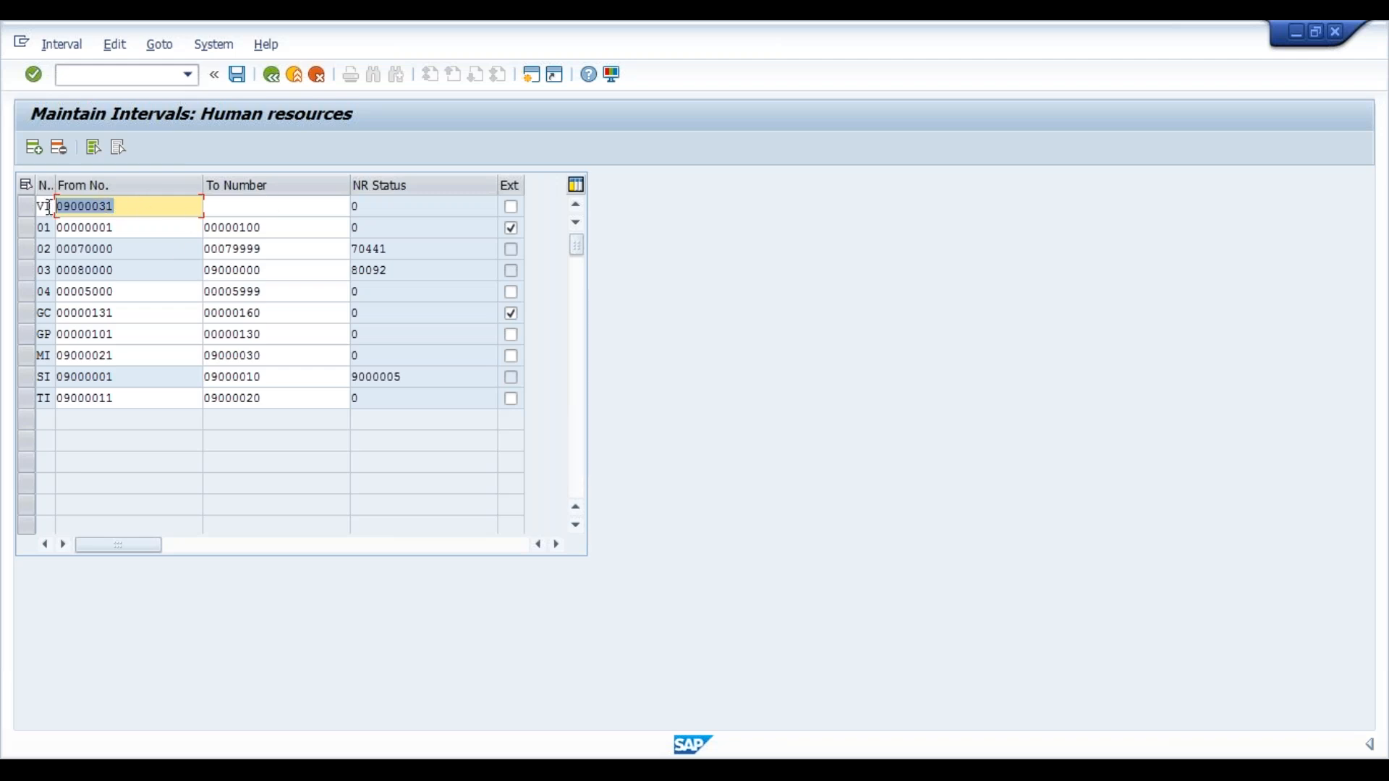
key(ctrl+c)
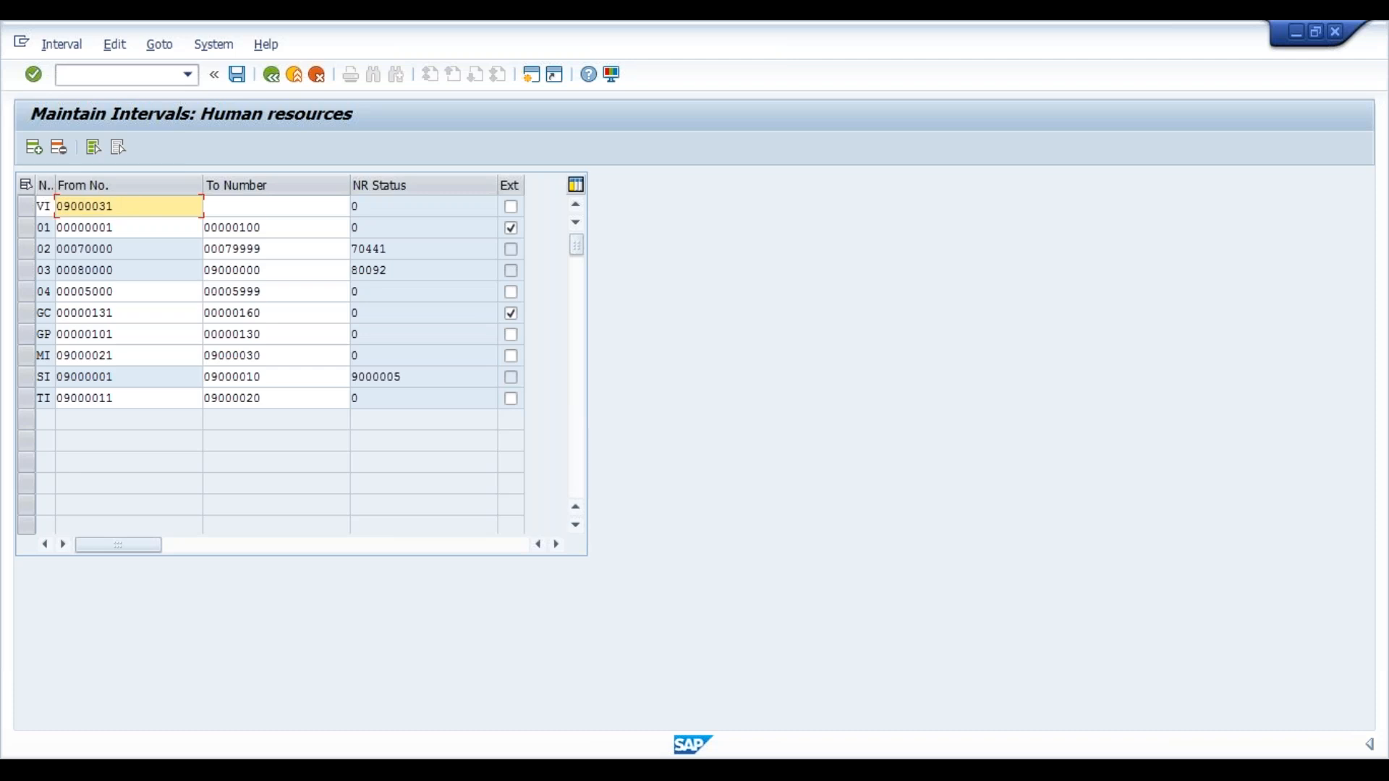
click(263, 211)
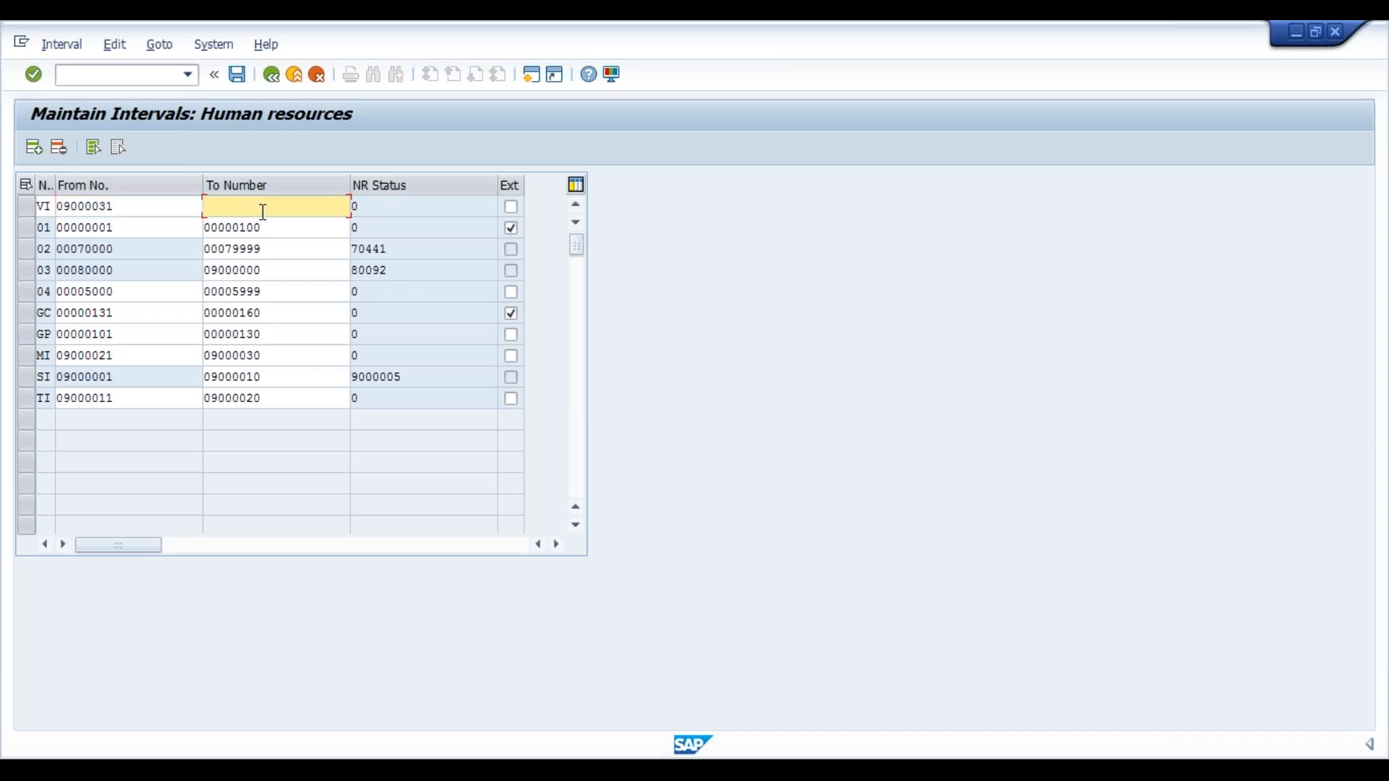
key(ctrl+v)
key(BackSpace)
key(BackSpace)
key(BackSpace)
text(040)
key(Return)
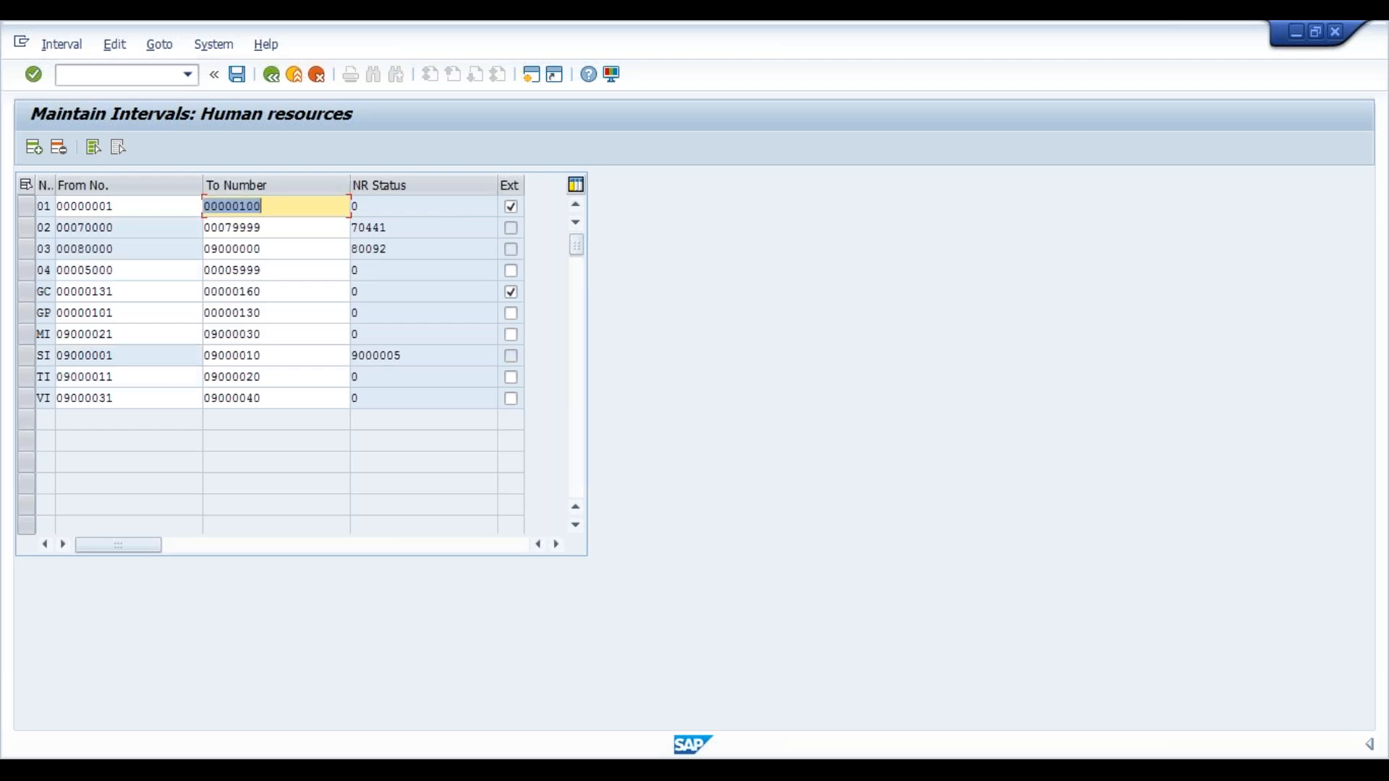
key(ctrl+s)
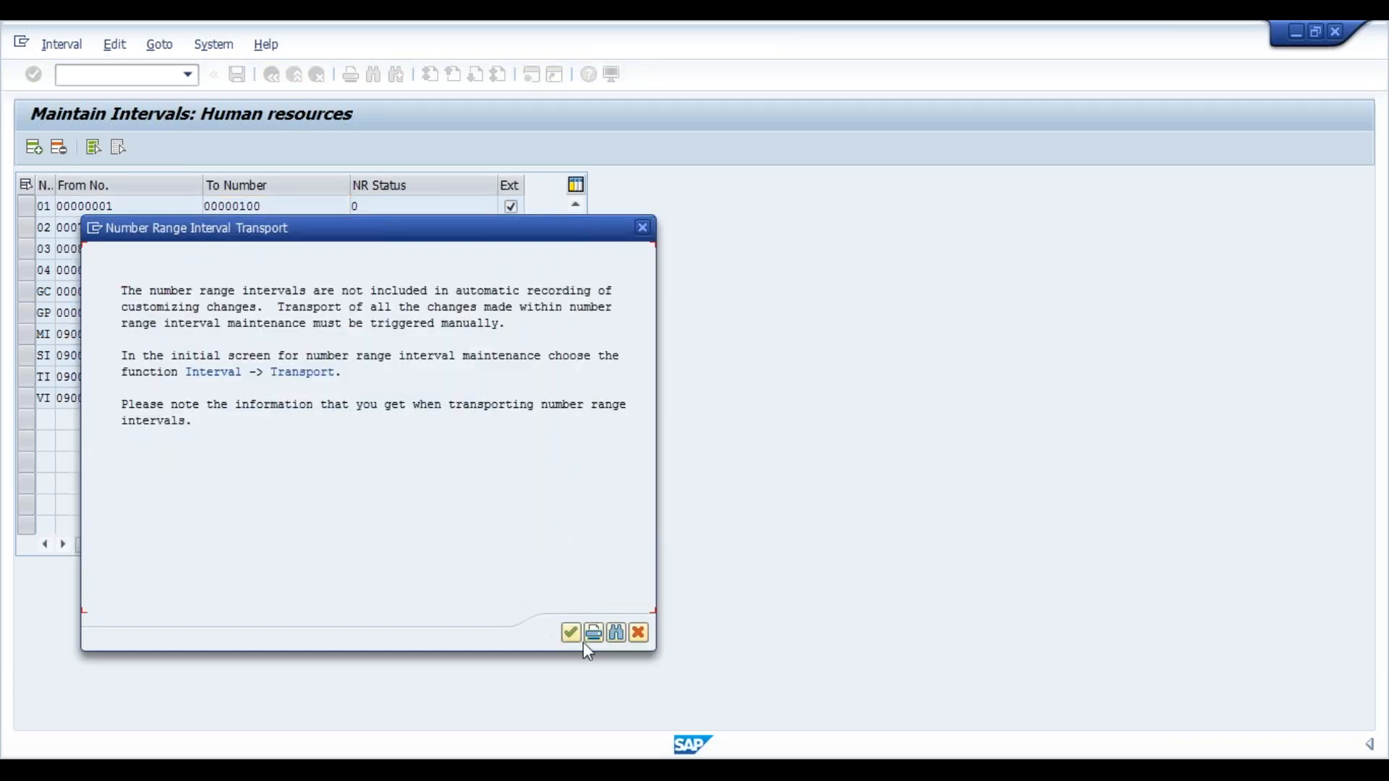
click(571, 640)
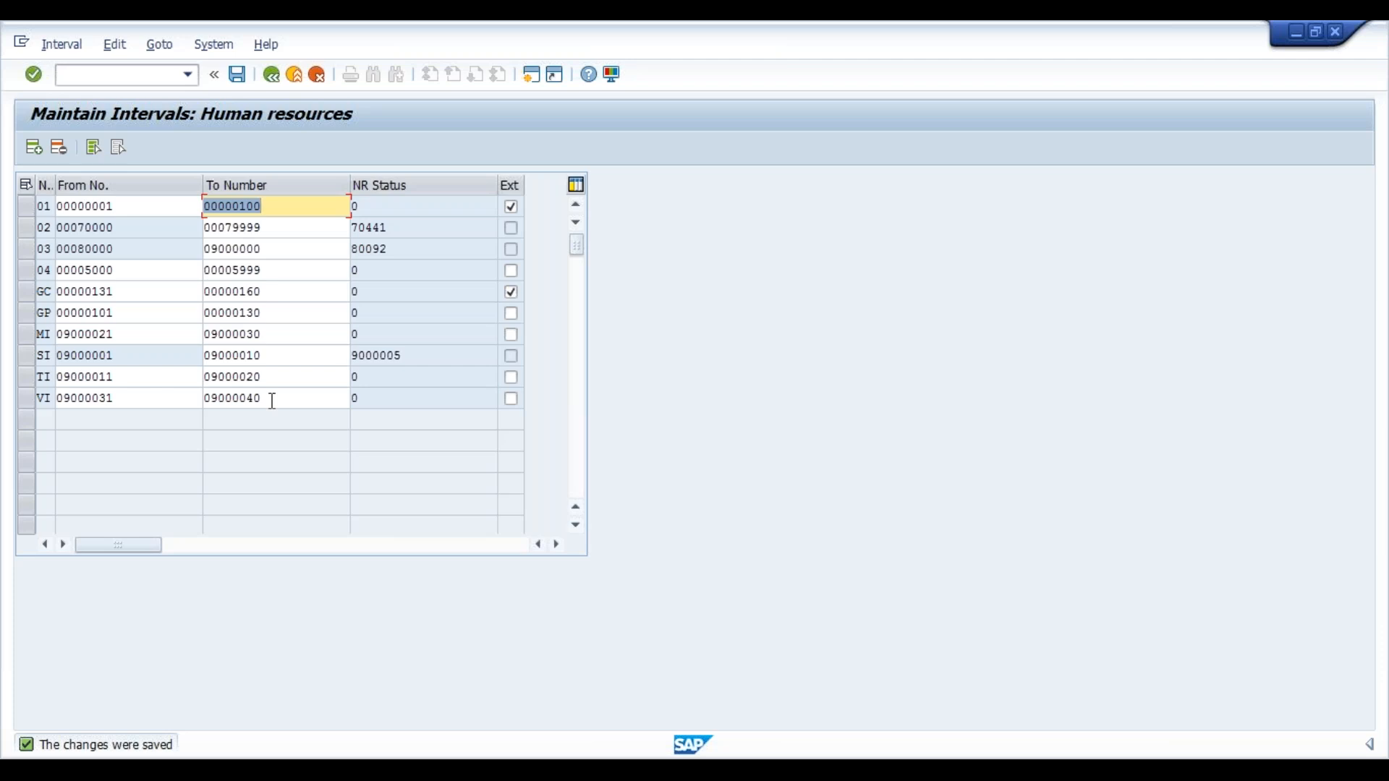
Return to the implementation guide and execute Determine defaults for number ranges in Basic Settings
click(274, 73)
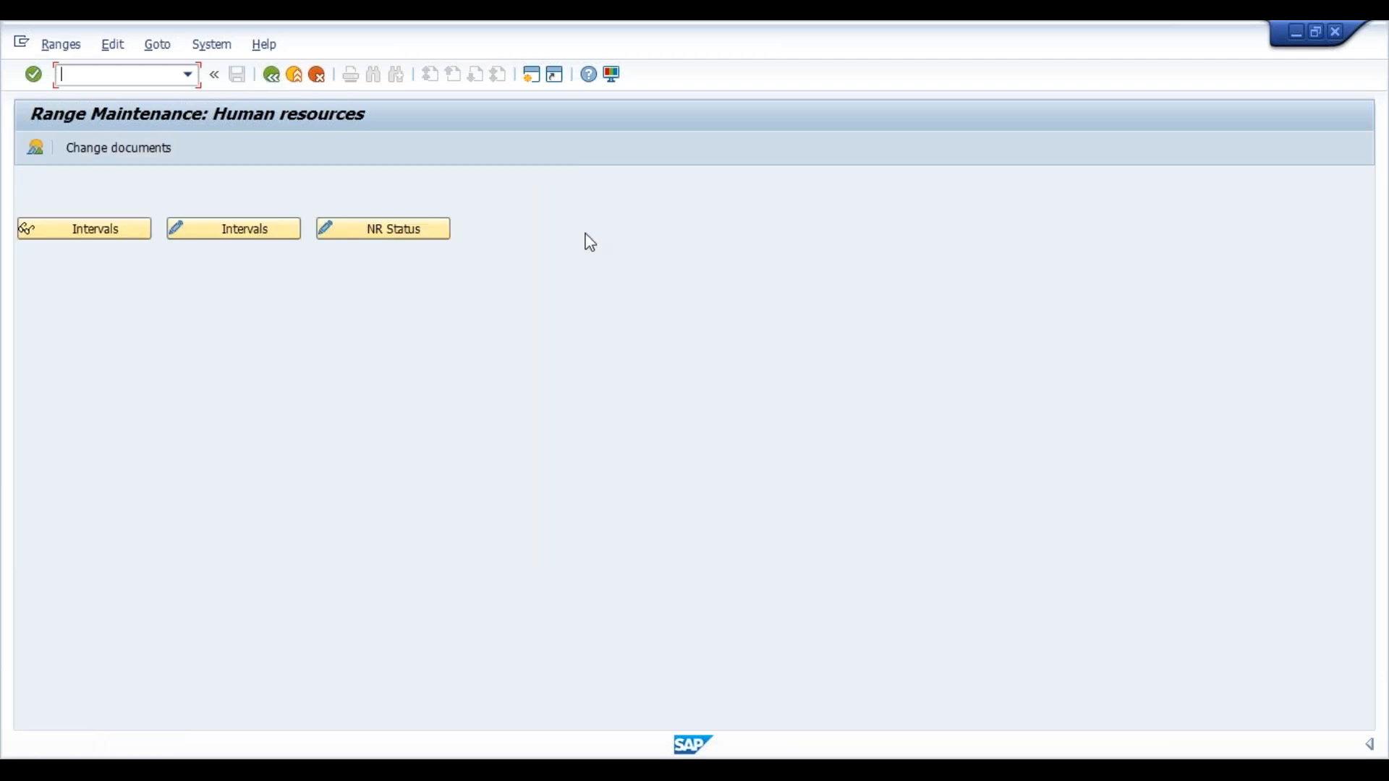
click(279, 82)
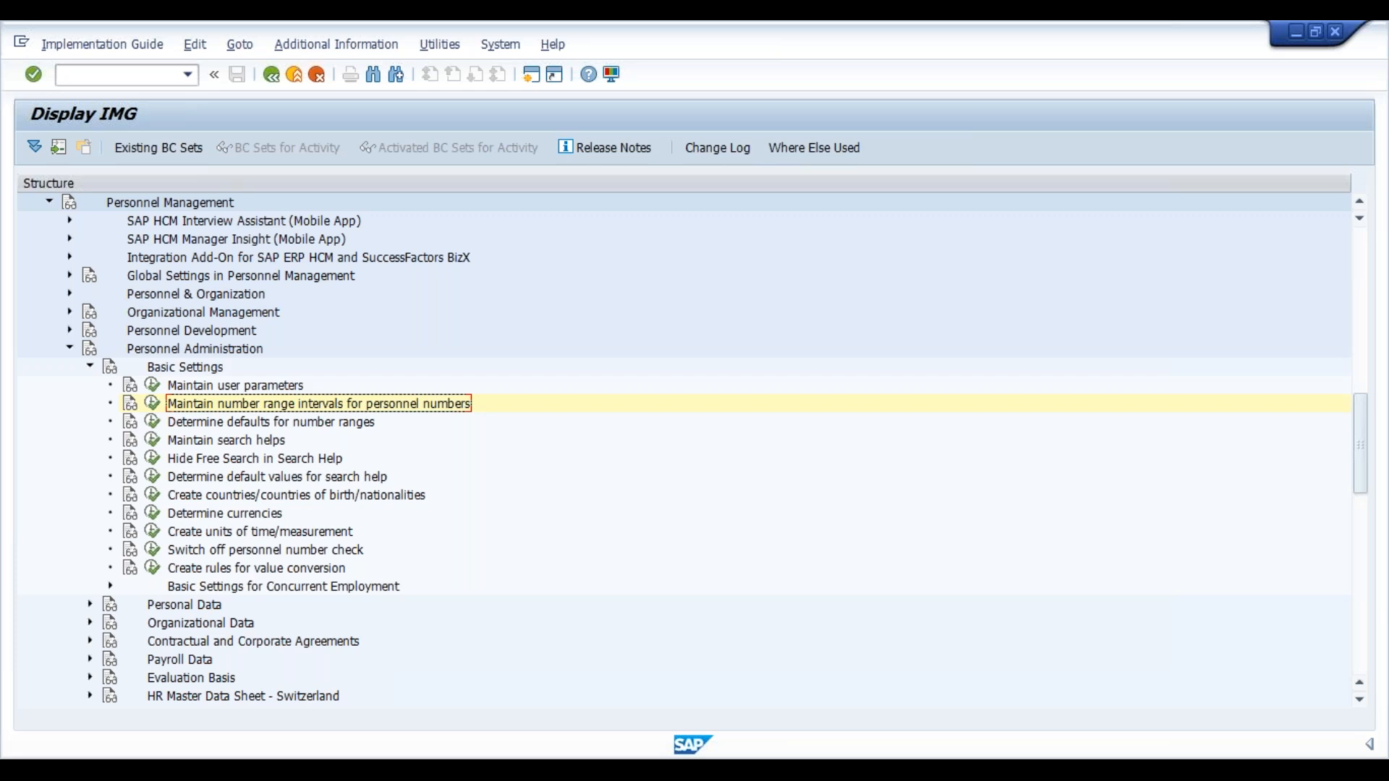
key(Down)
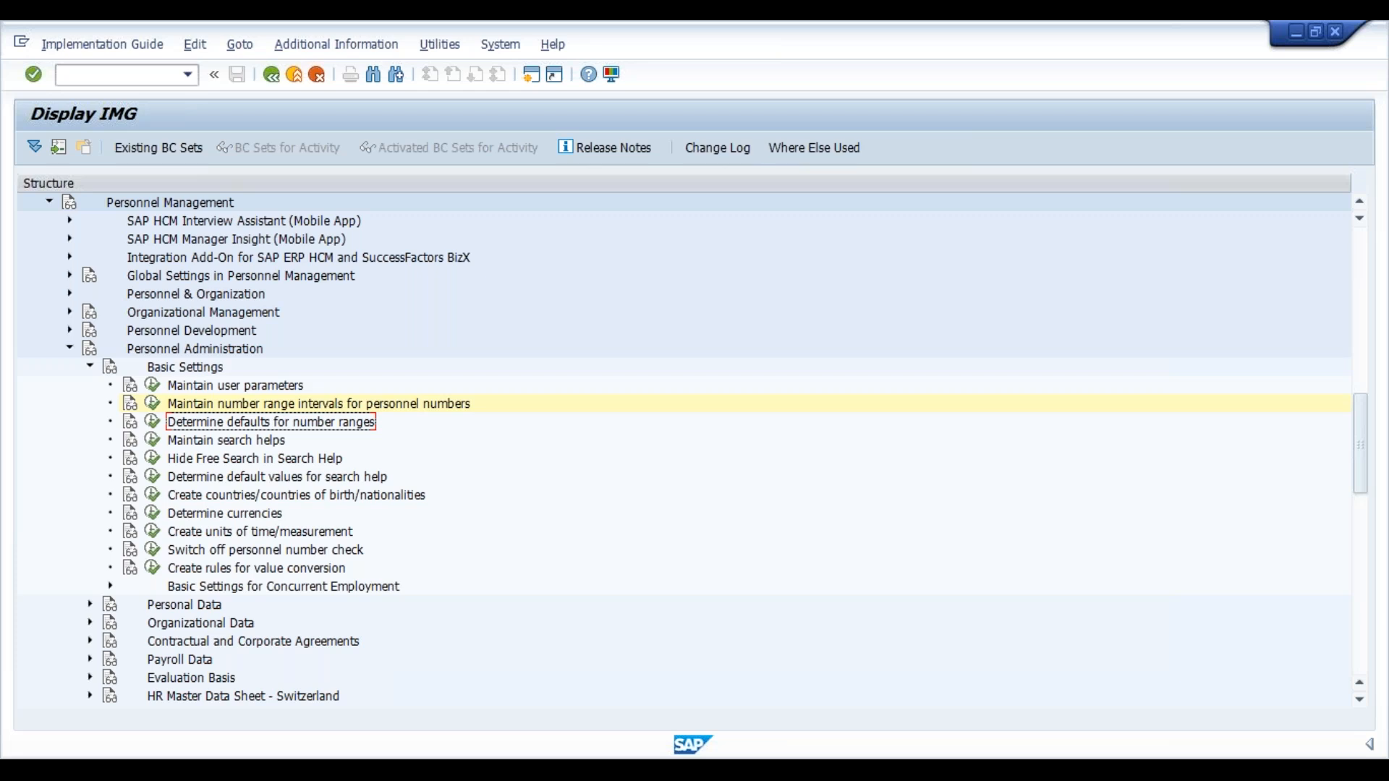
click(154, 427)
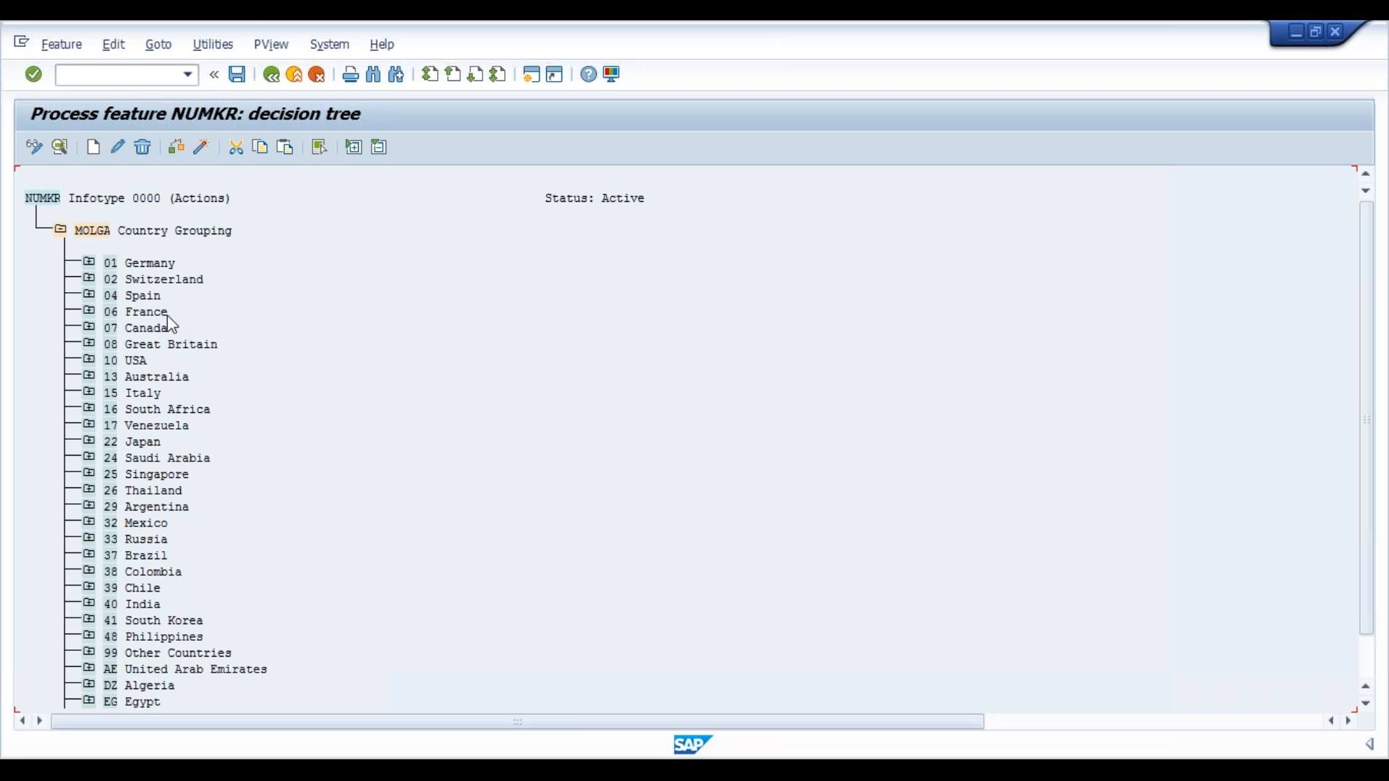
Expand country grouping 40 India in the NUMKR feature's decision tree
click(38, 203)
click(100, 232)
click(160, 493)
key(Down)
key(Down)
key(Down)
key(Down)
key(Down)
key(Down)
key(Down)
click(88, 606)
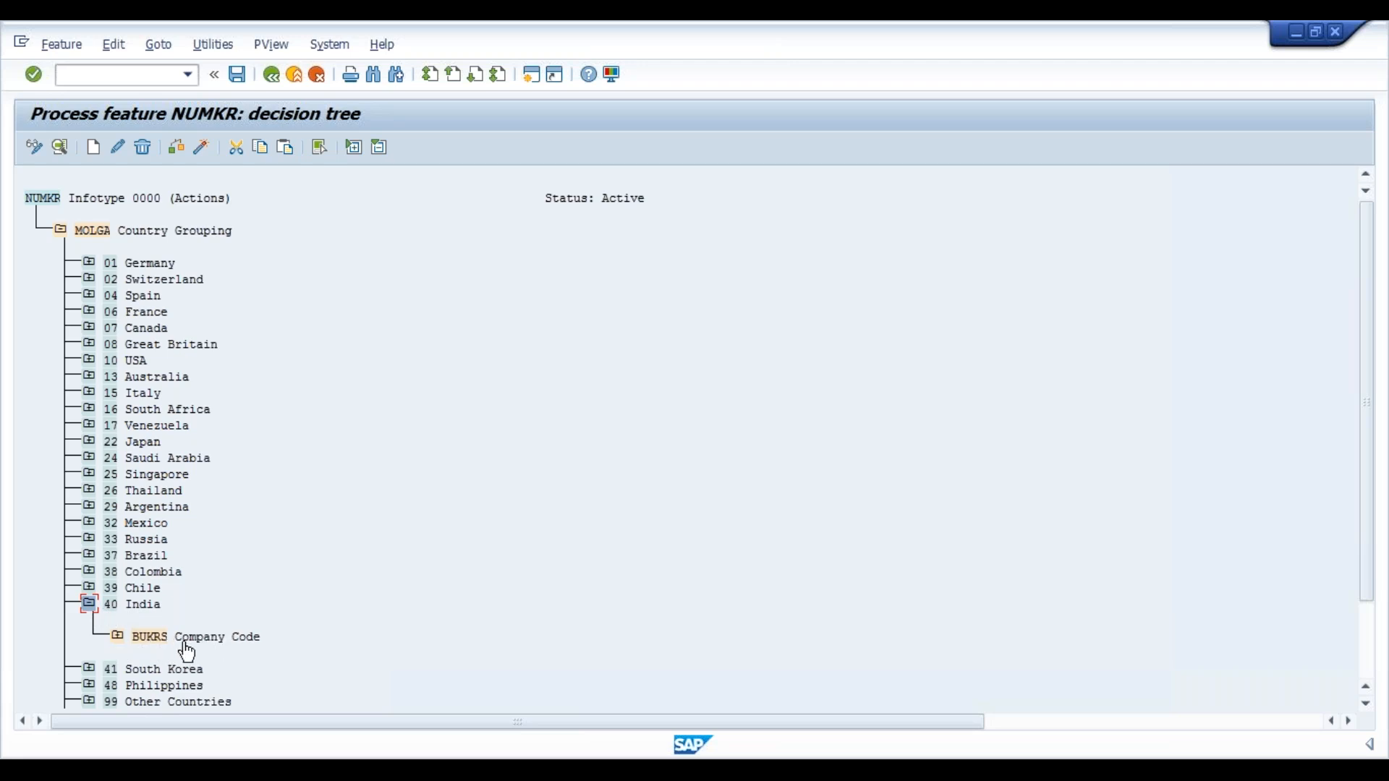
click(136, 610)
click(94, 152)
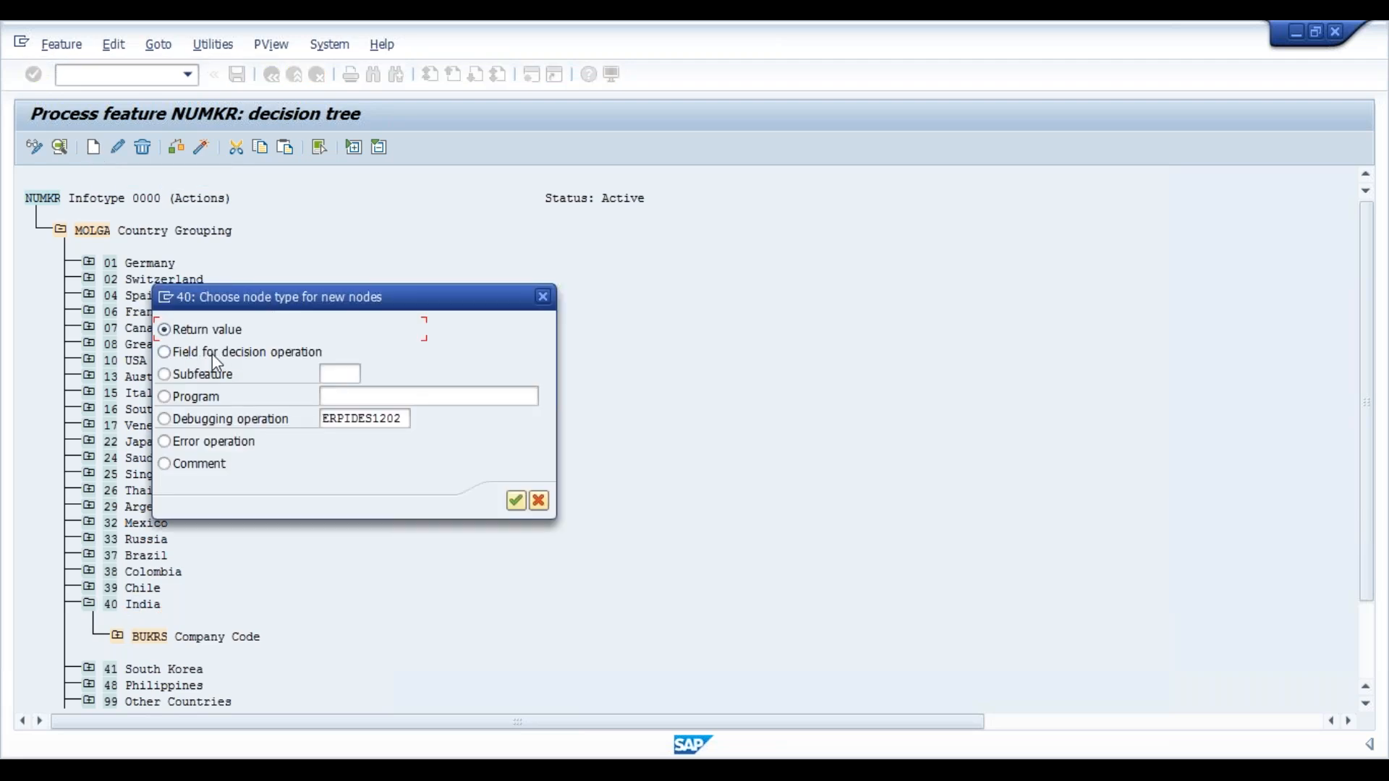
click(242, 358)
click(513, 501)
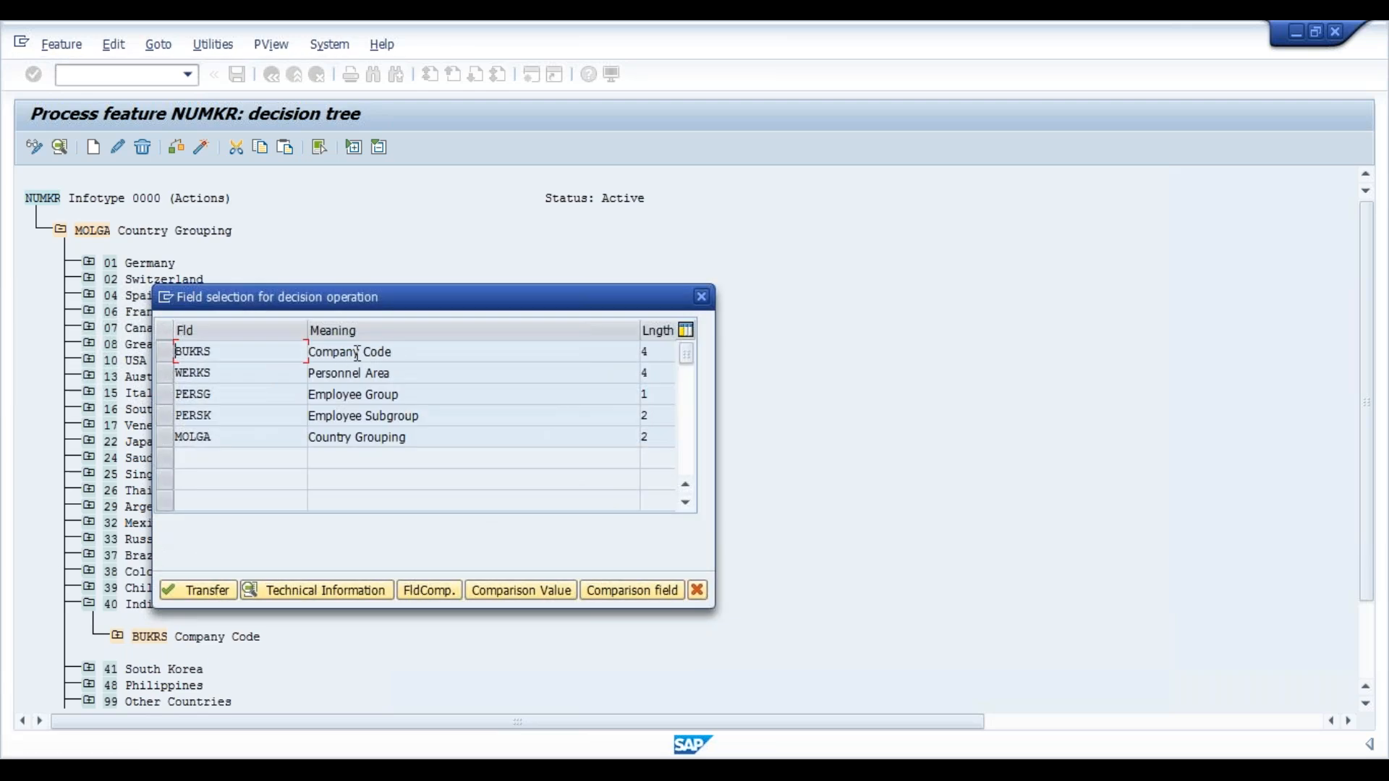
click(699, 592)
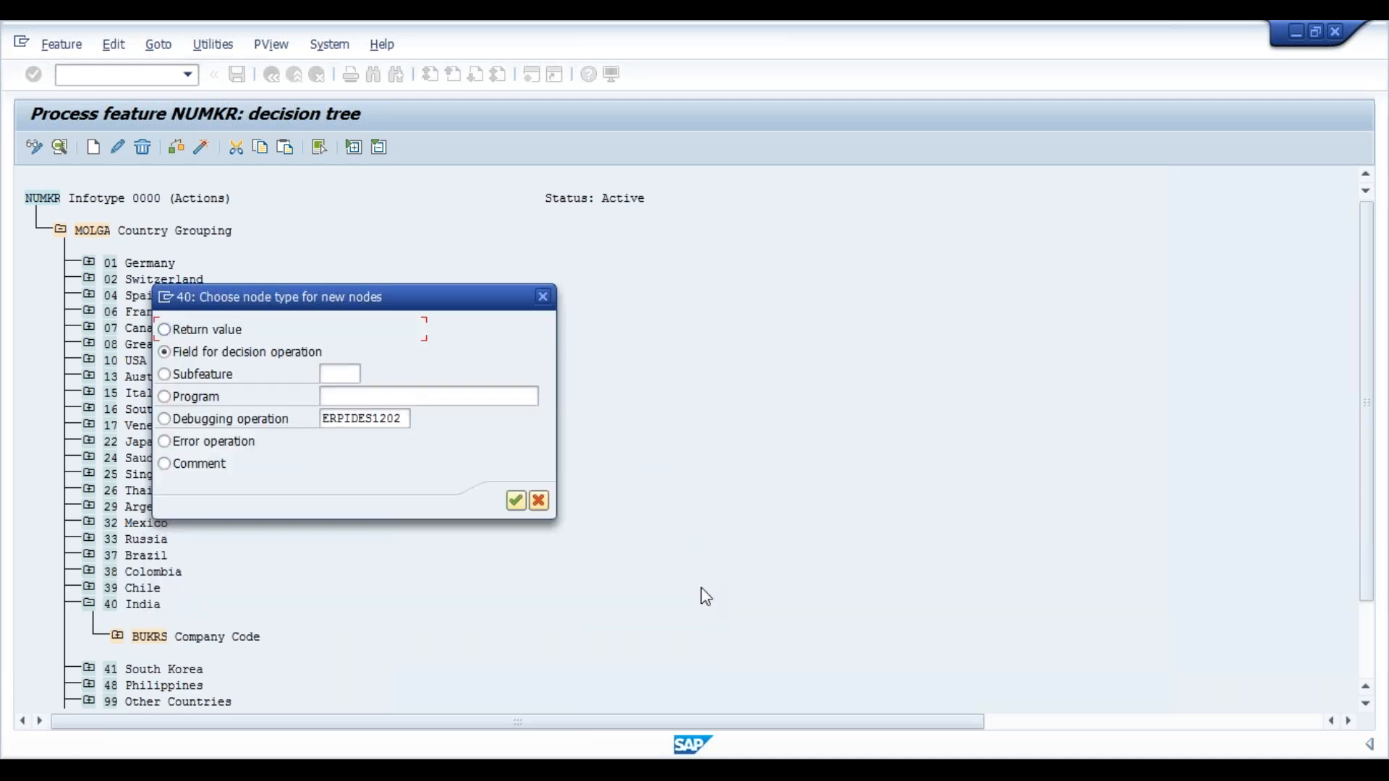
click(539, 502)
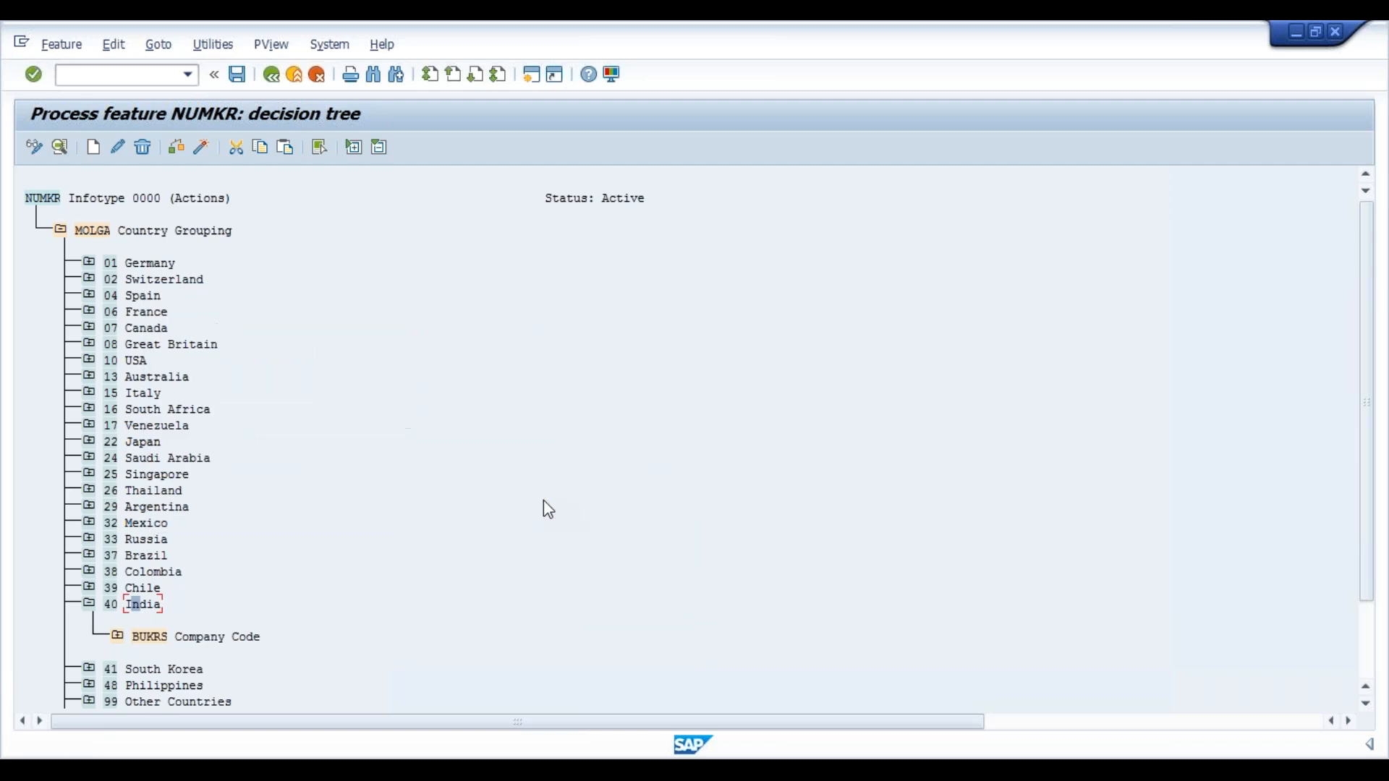
Expand India's Company Code node and examine how company code GS01 branches down to its employee groups
click(117, 636)
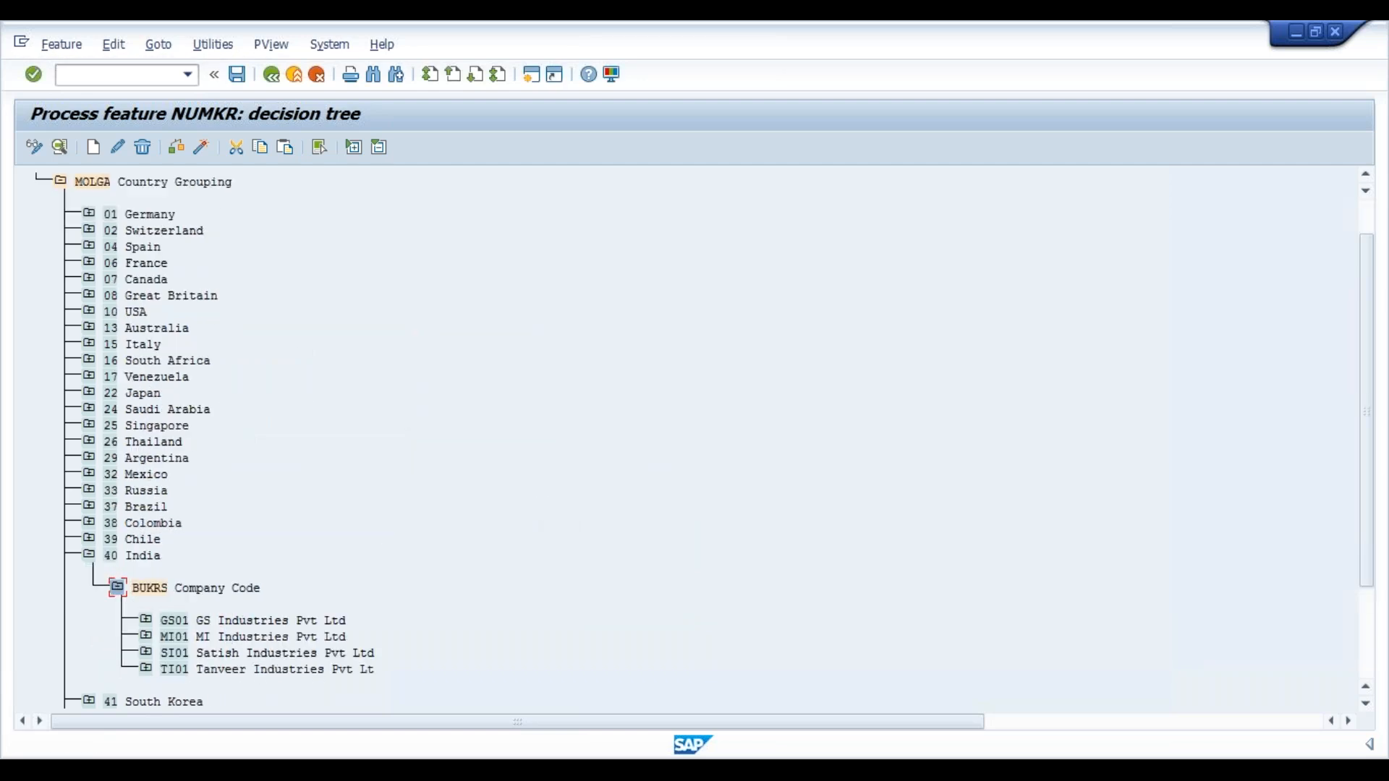
drag(1368, 364, 1365, 466)
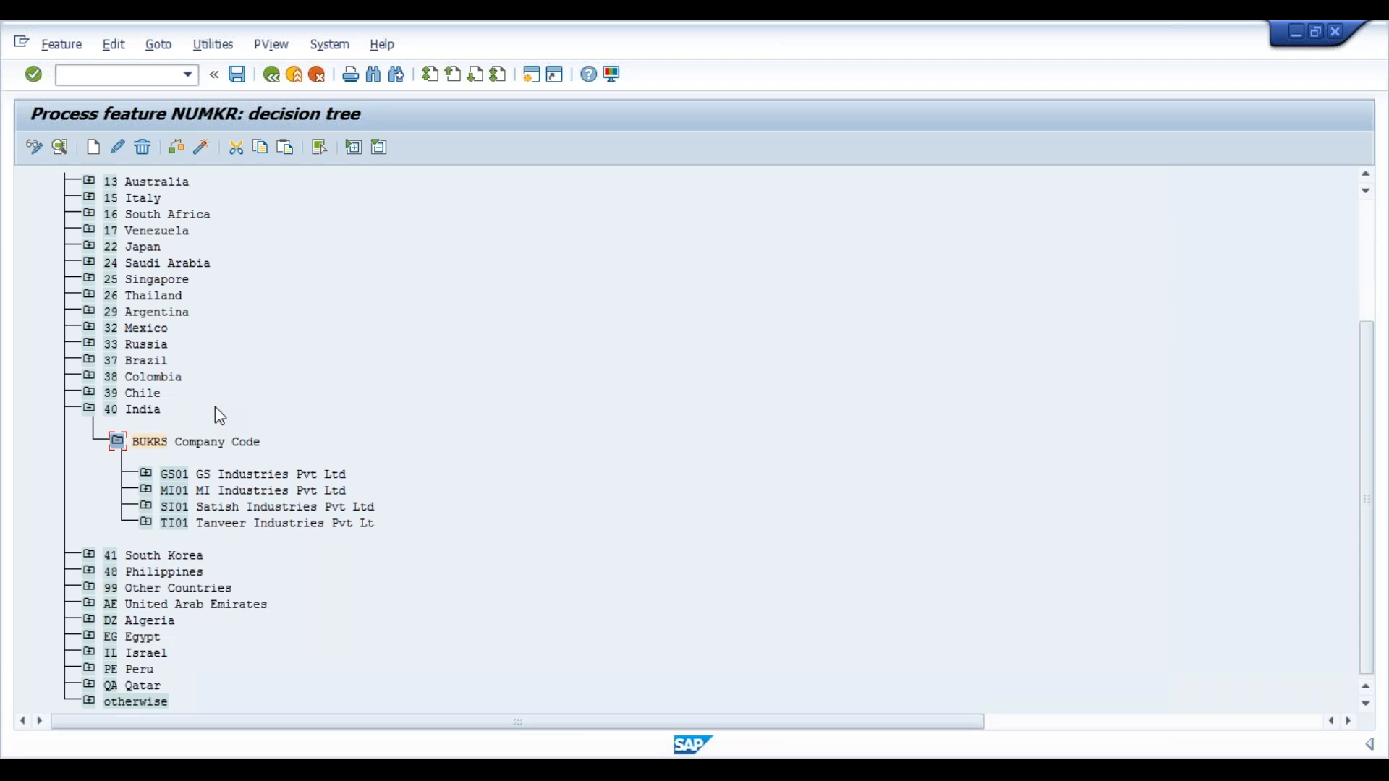
click(147, 475)
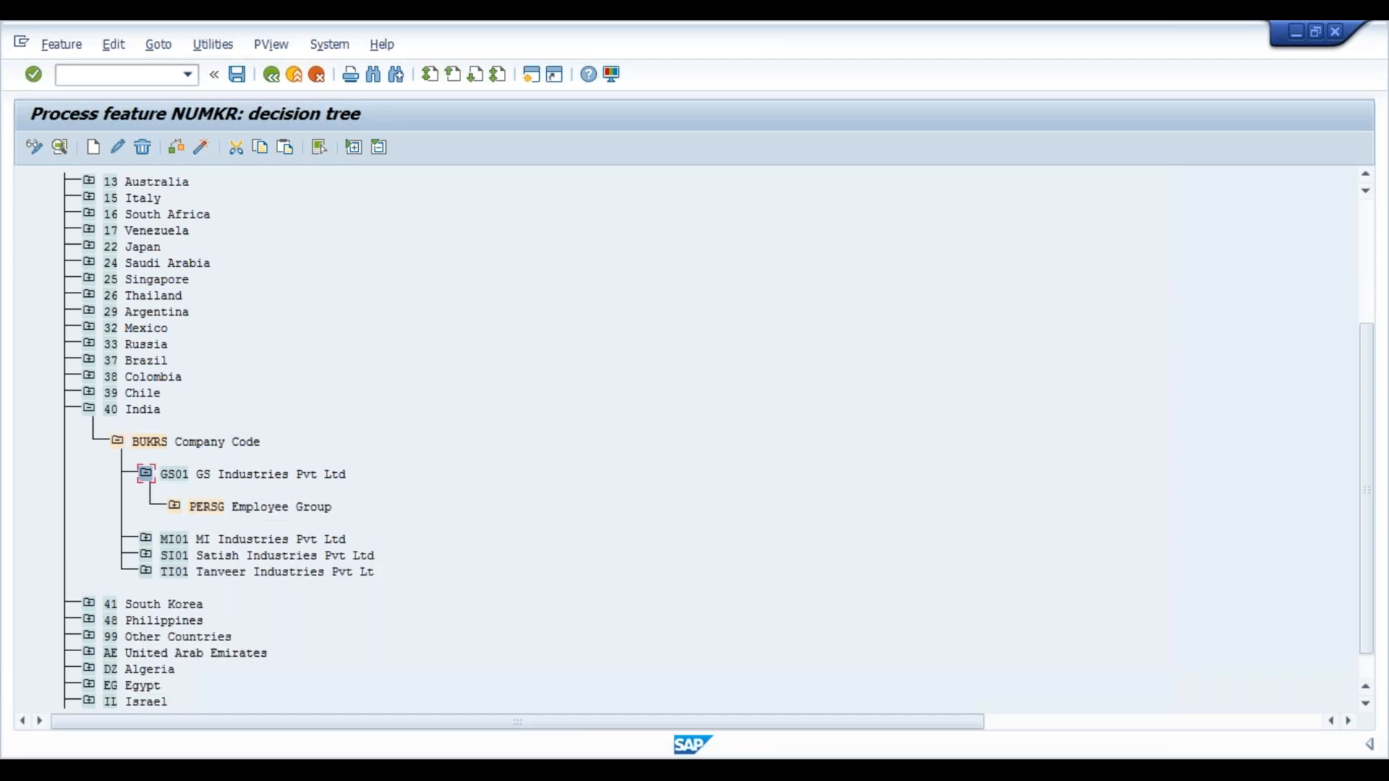
click(168, 479)
click(150, 444)
click(174, 505)
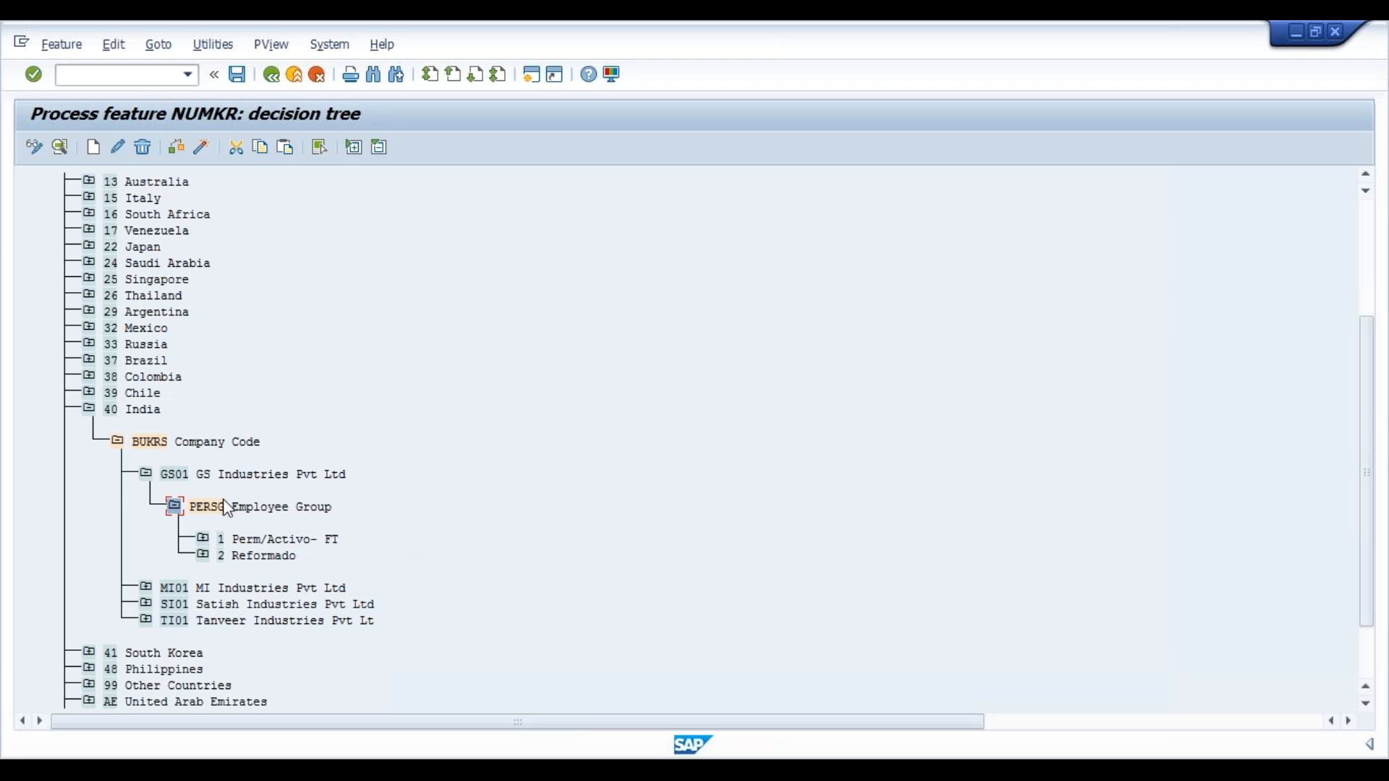
click(174, 506)
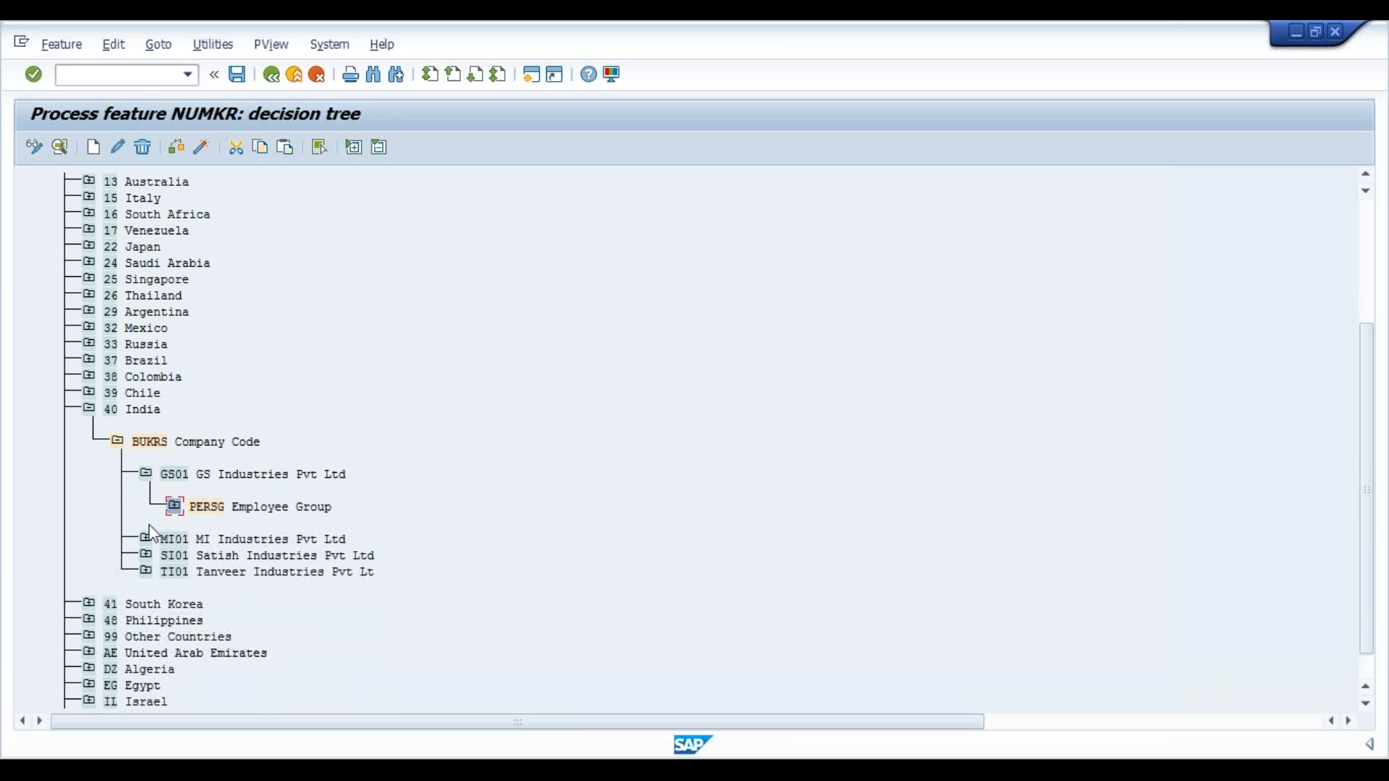
Add company code VI01 (VI Industries) as a new node under India's Company Code field, finding it in the company code list
click(153, 442)
click(93, 147)
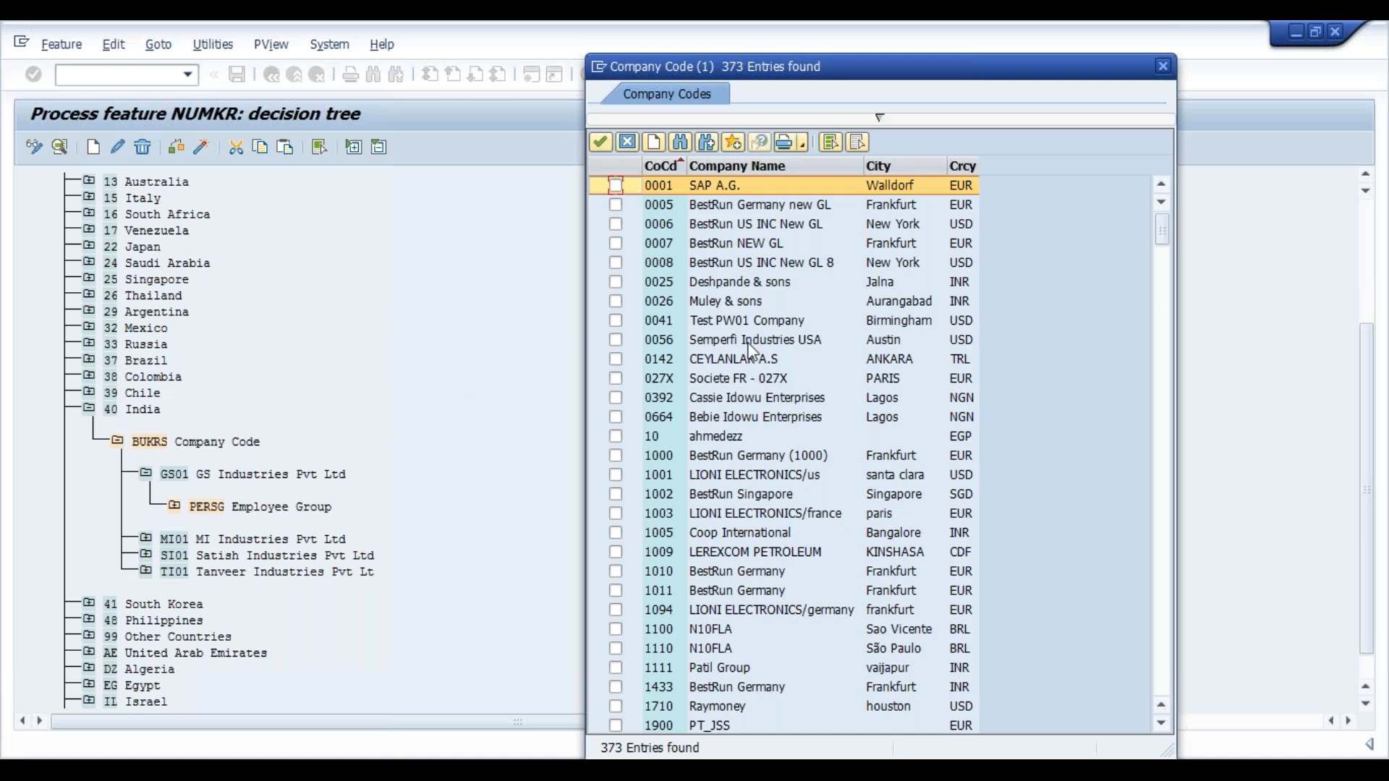
click(681, 144)
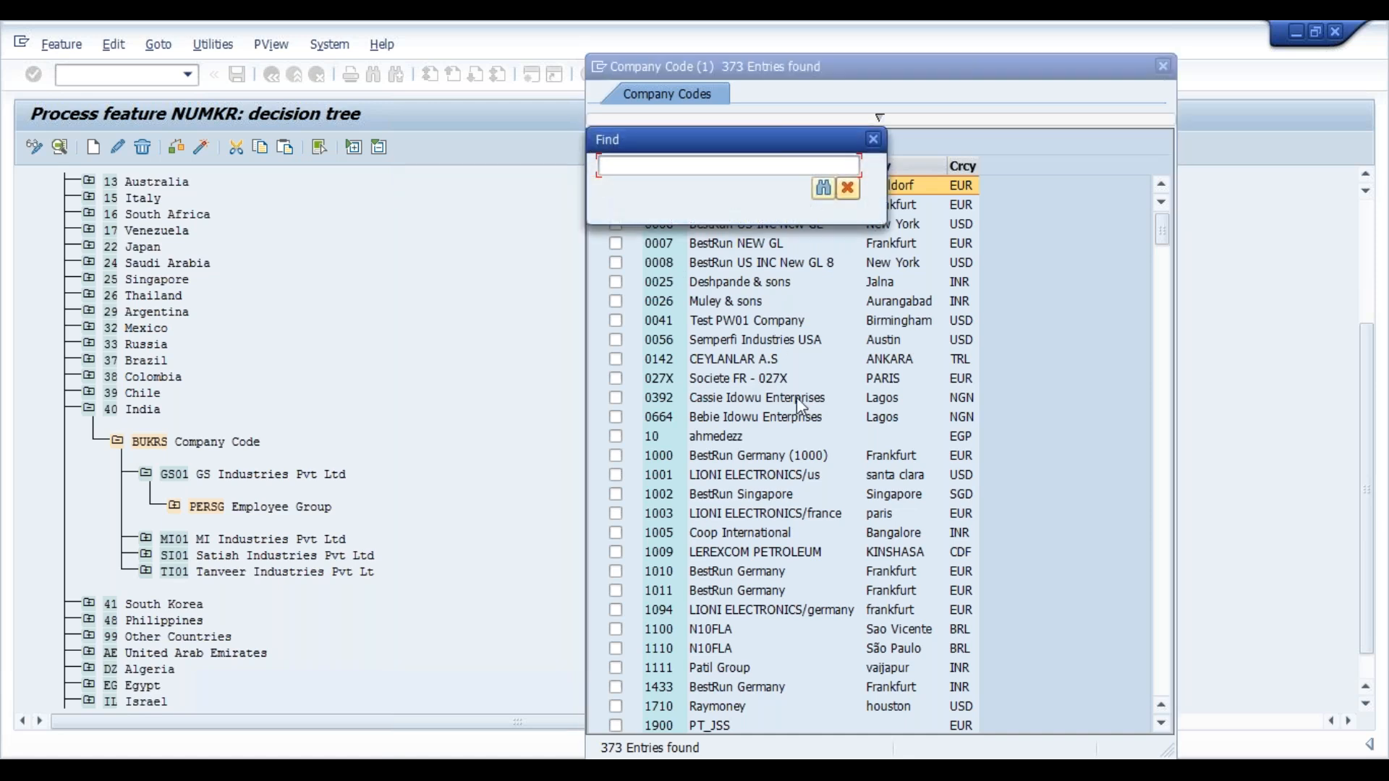
text(vi01)
key(Return)
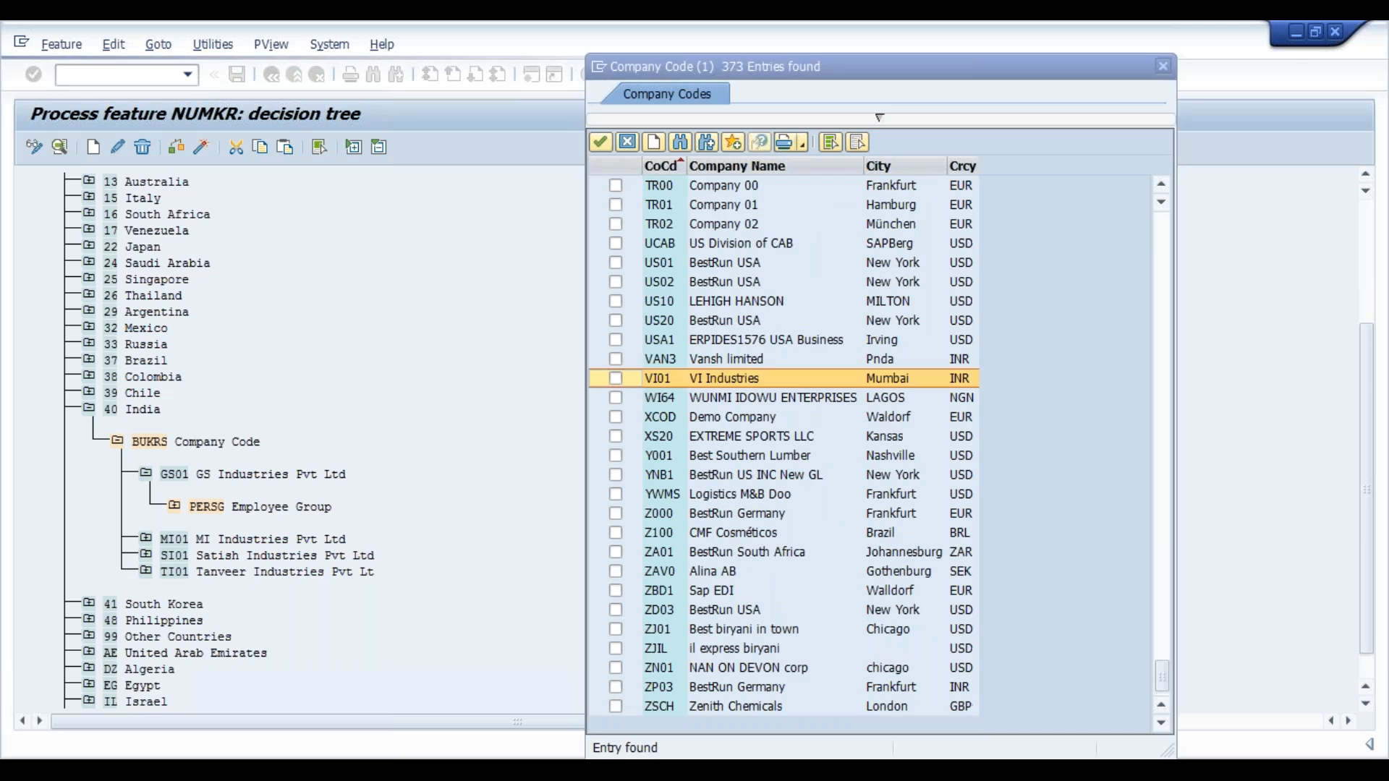
click(616, 378)
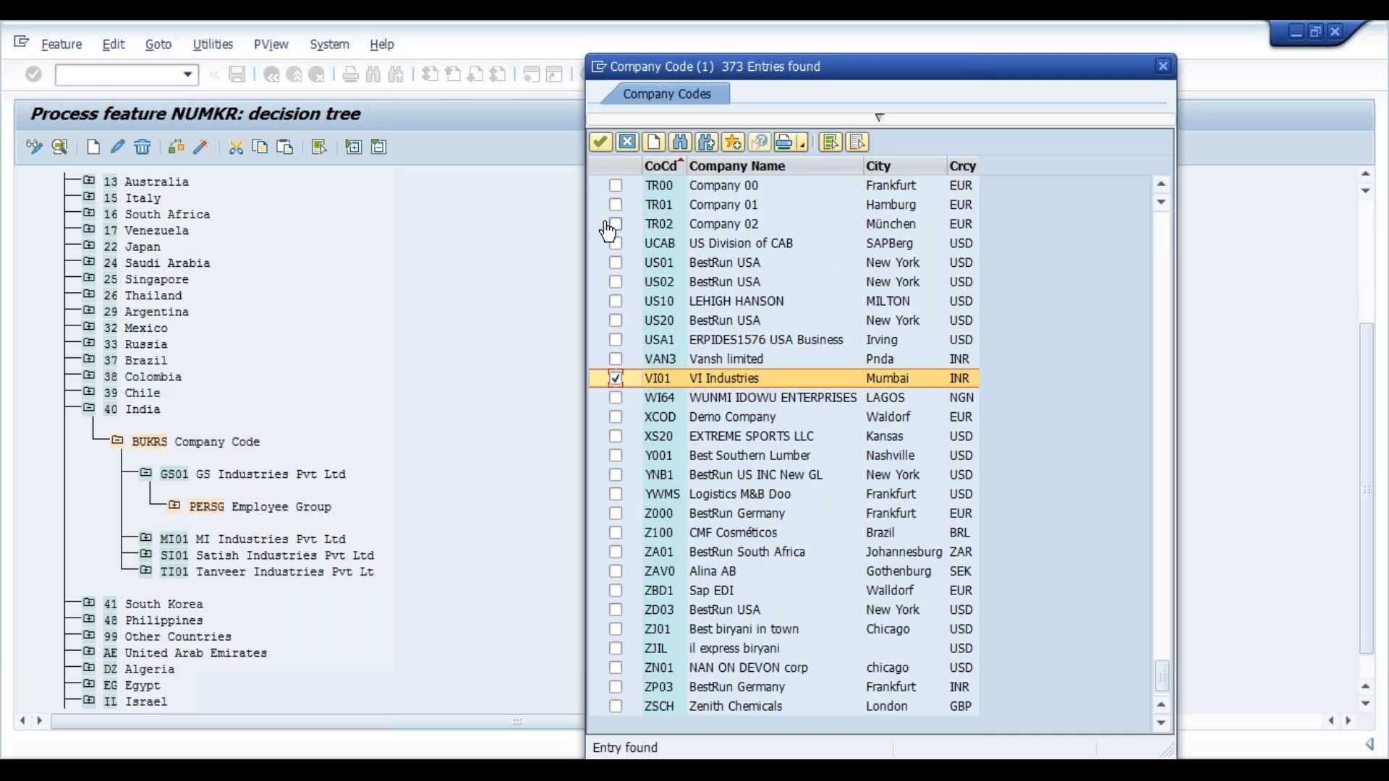
click(601, 143)
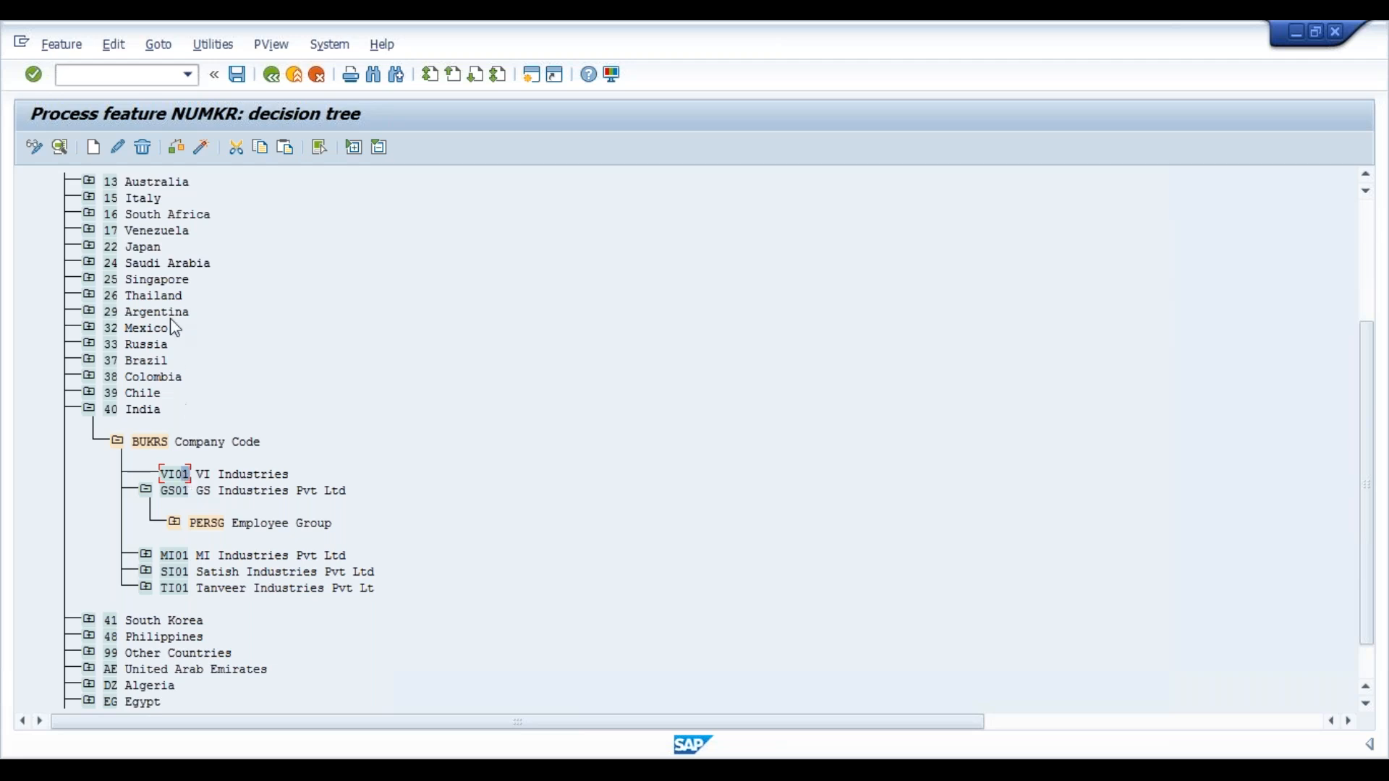
Assign return value VI to company code VI01 and save the feature to the VI Industries customizing request
click(94, 150)
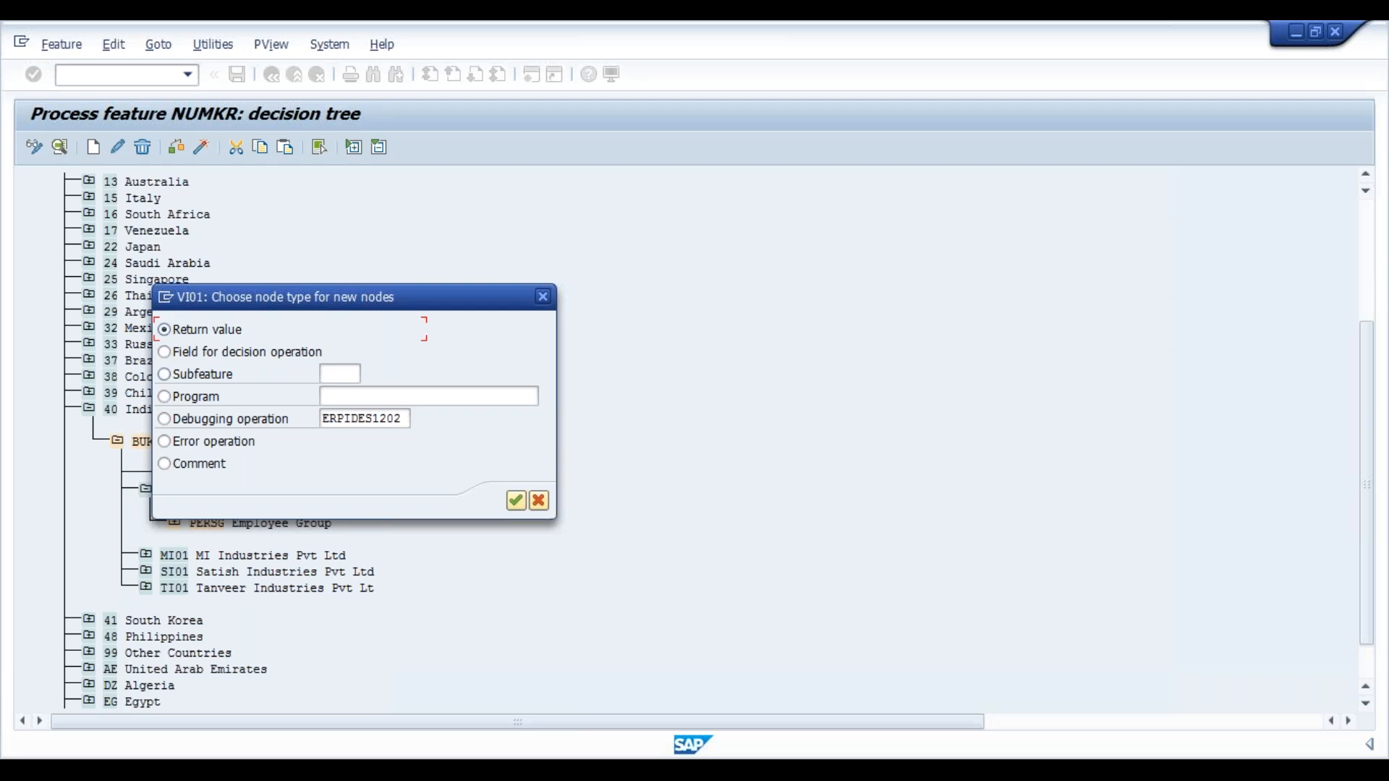
click(516, 501)
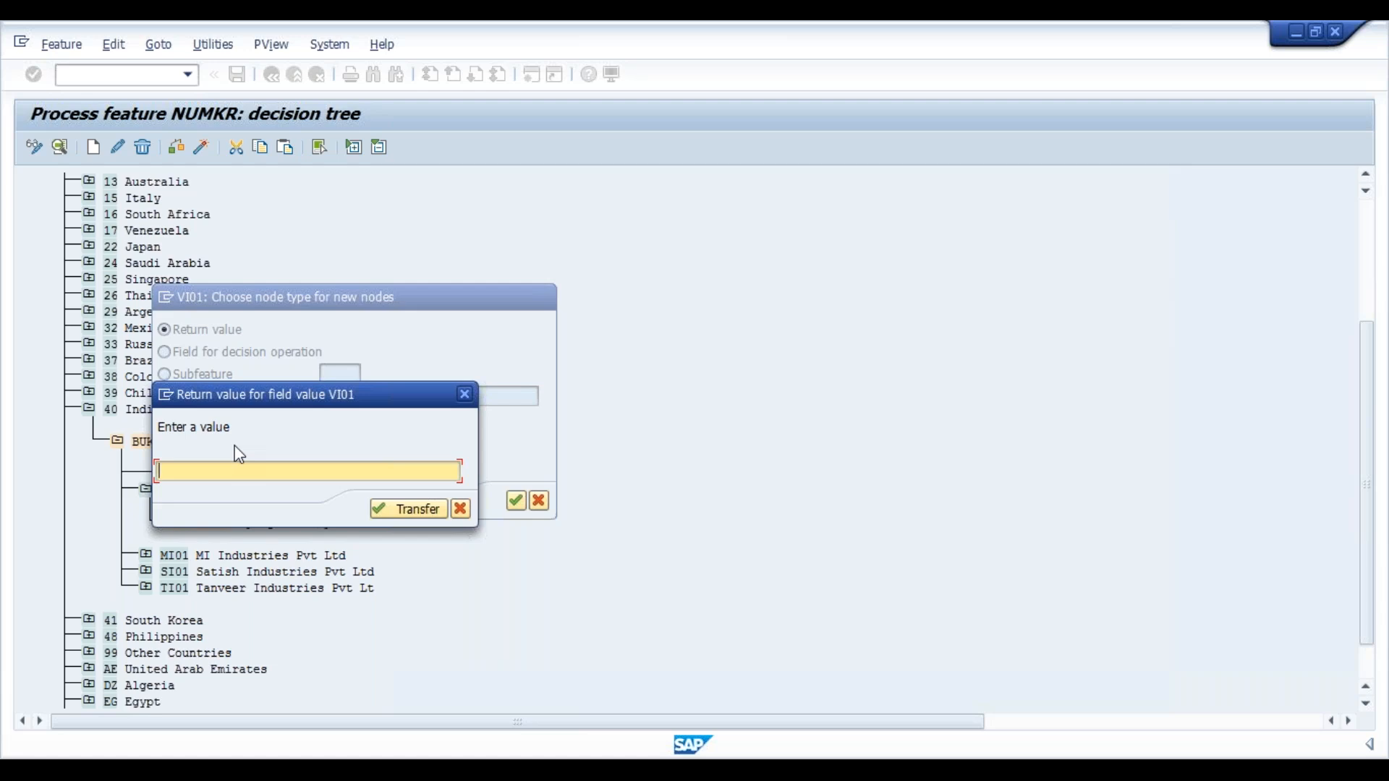
text(VI)
click(410, 510)
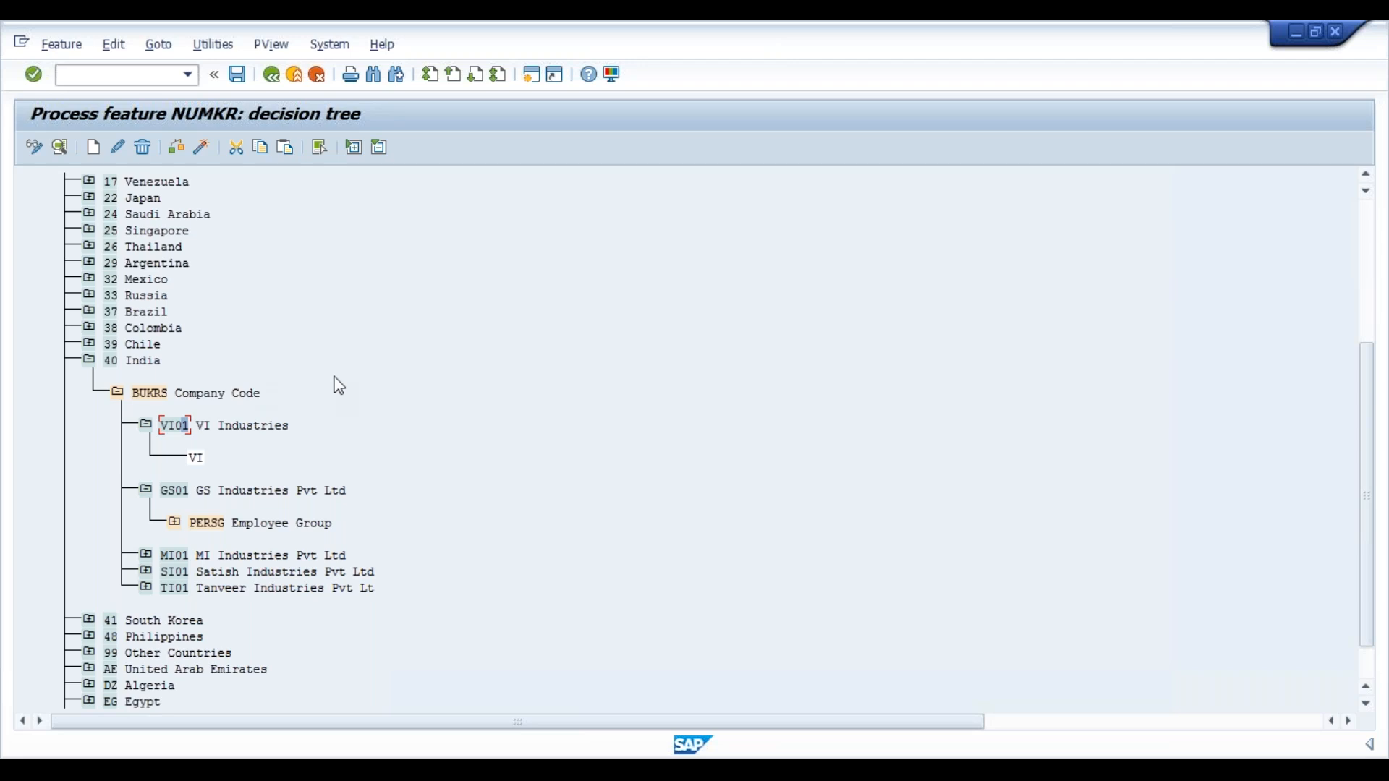
key(ctrl+s)
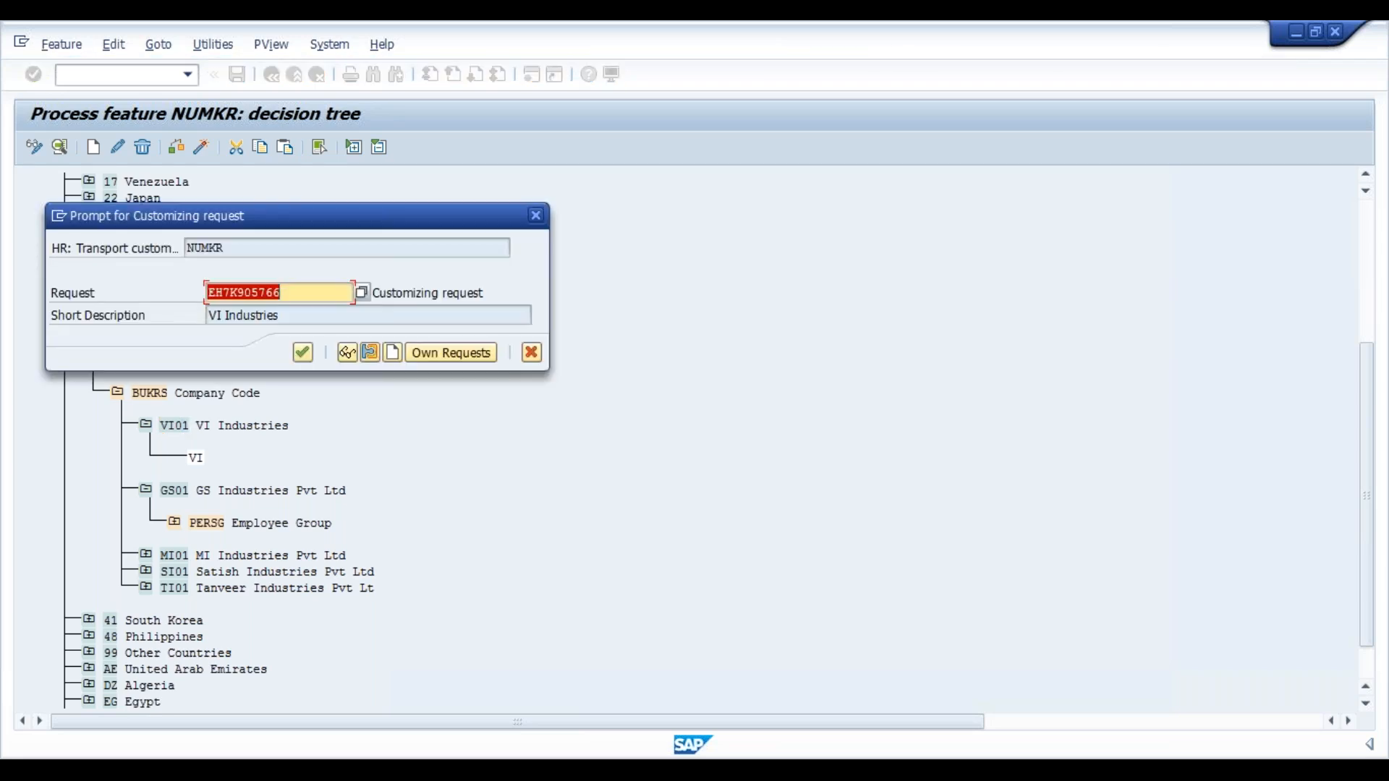
key(Return)
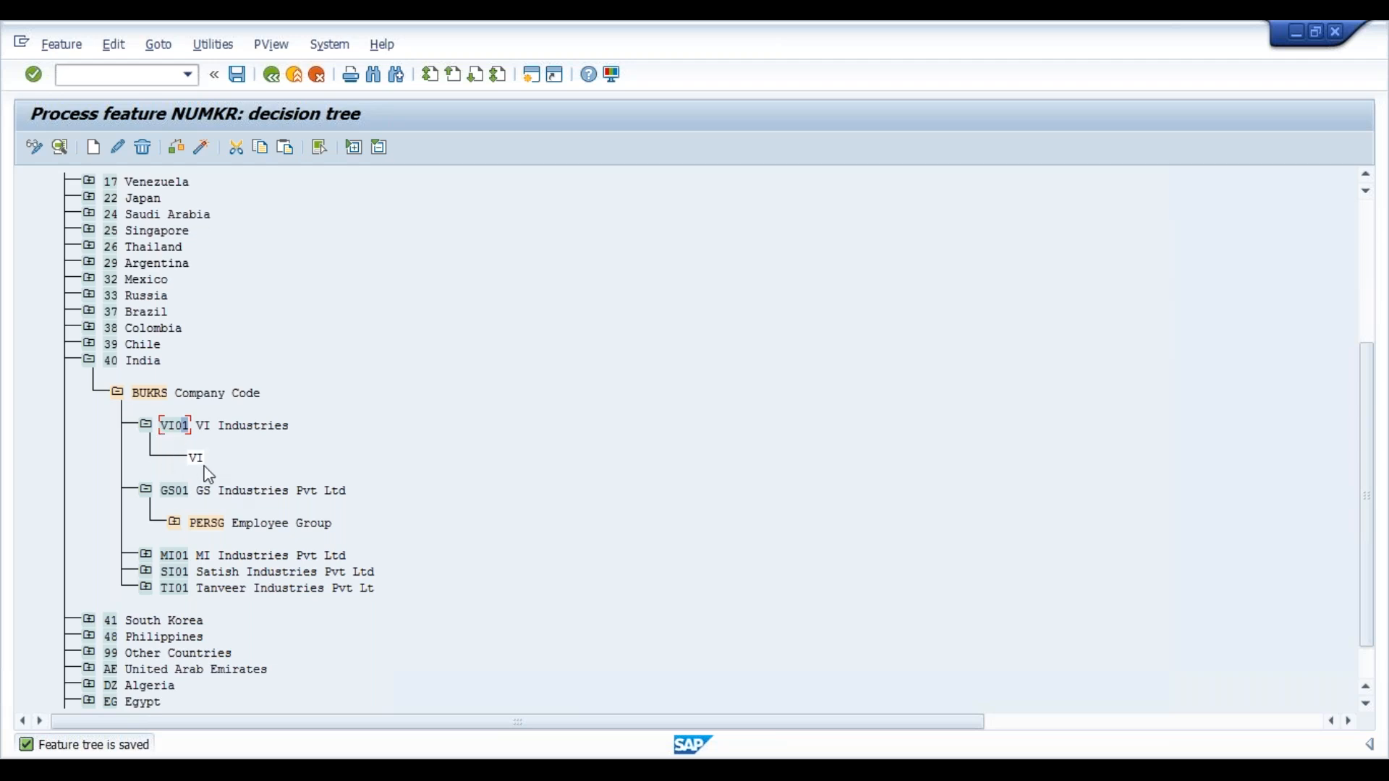
Check the NUMKR decision tree and activate the feature, accepting the VI Industries customizing request
click(180, 155)
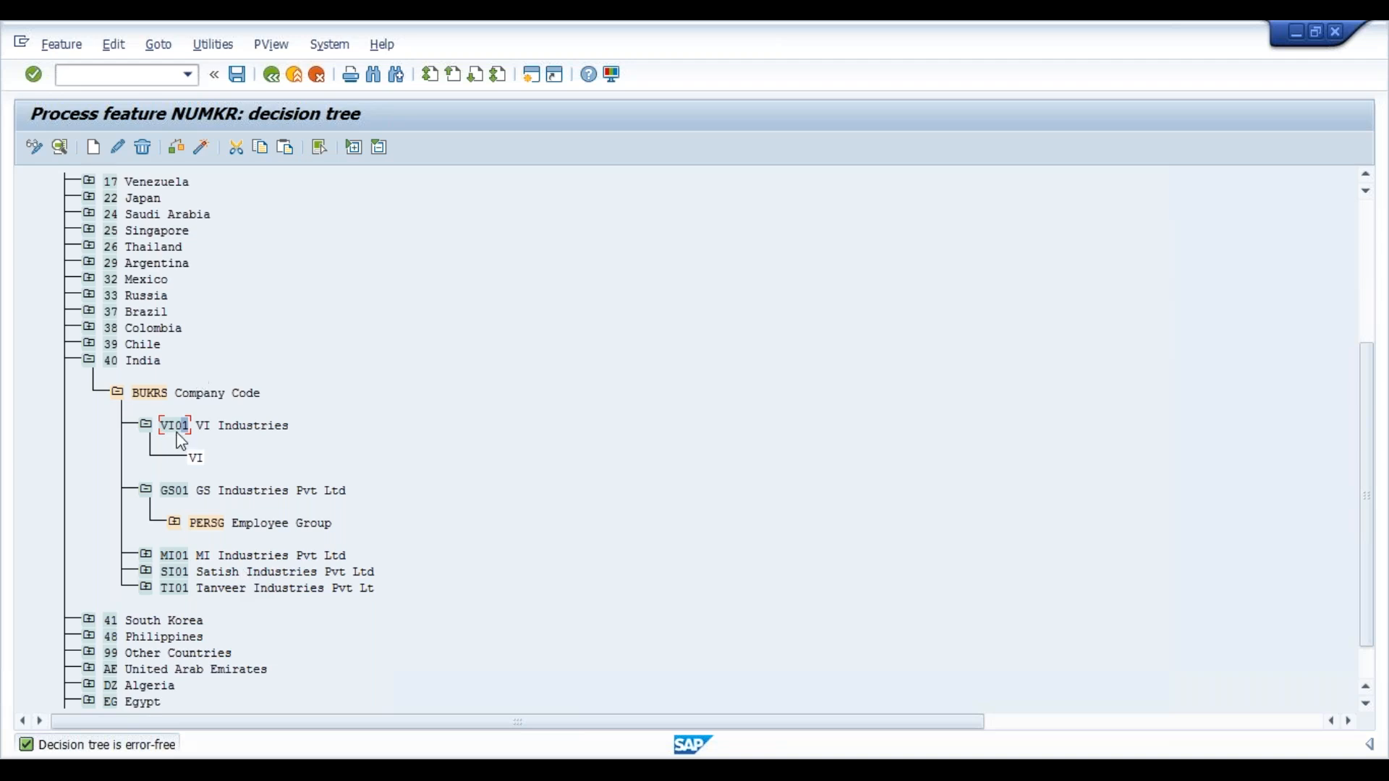
click(202, 148)
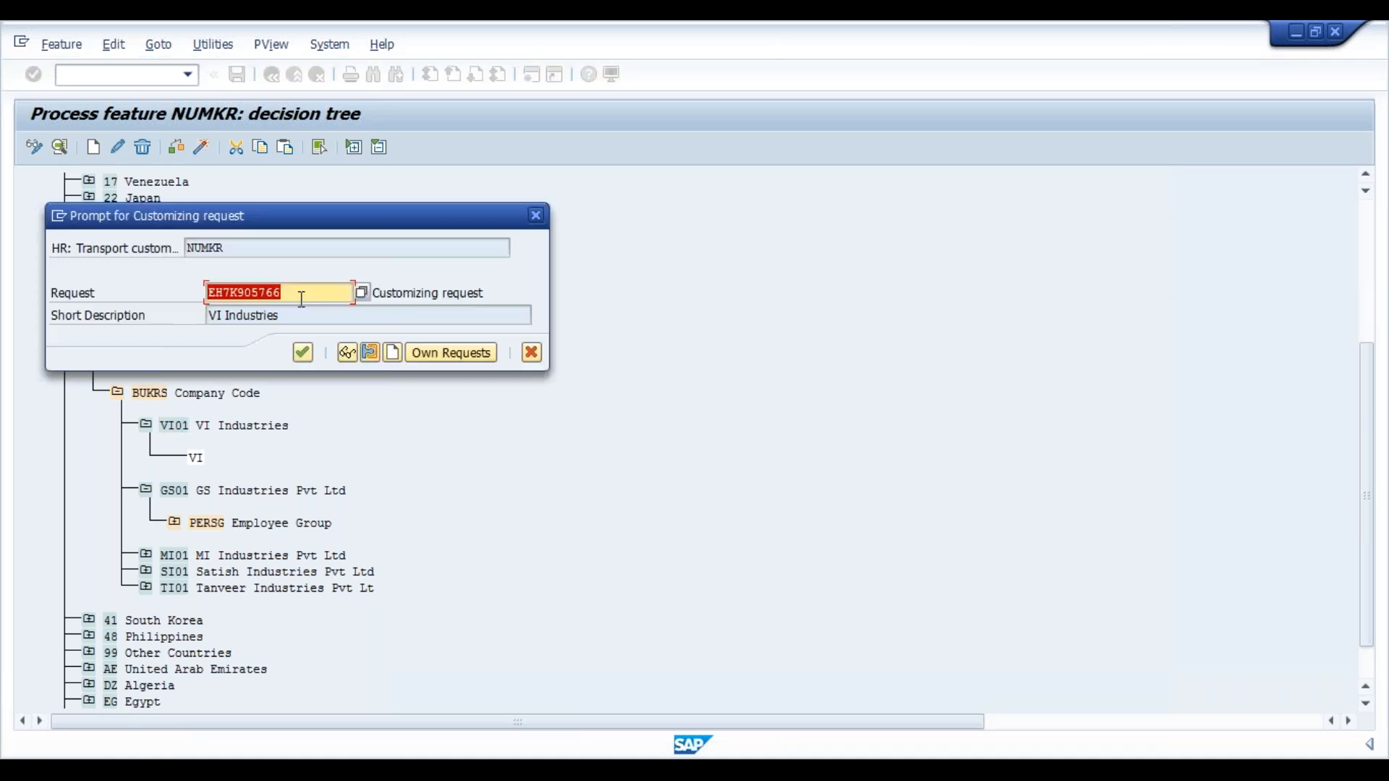
click(301, 354)
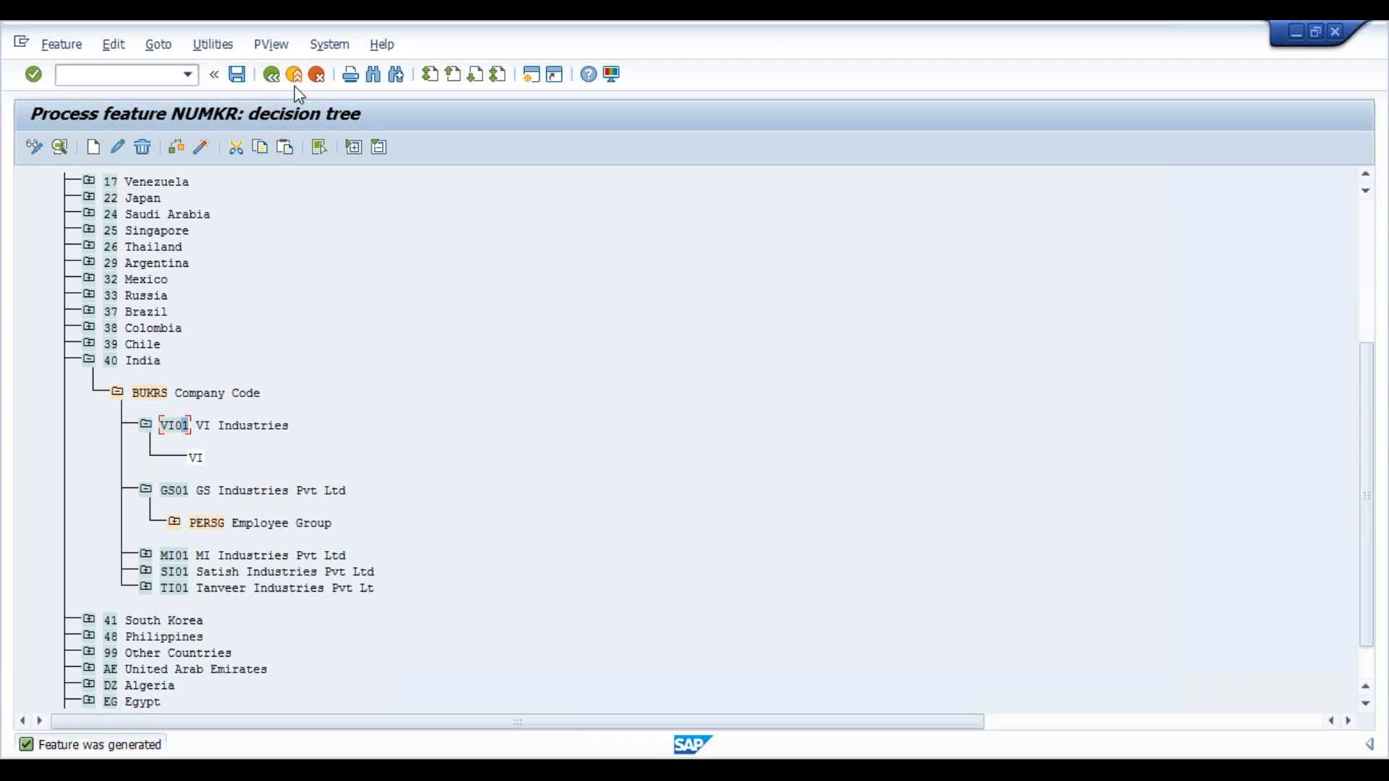
click(1282, 60)
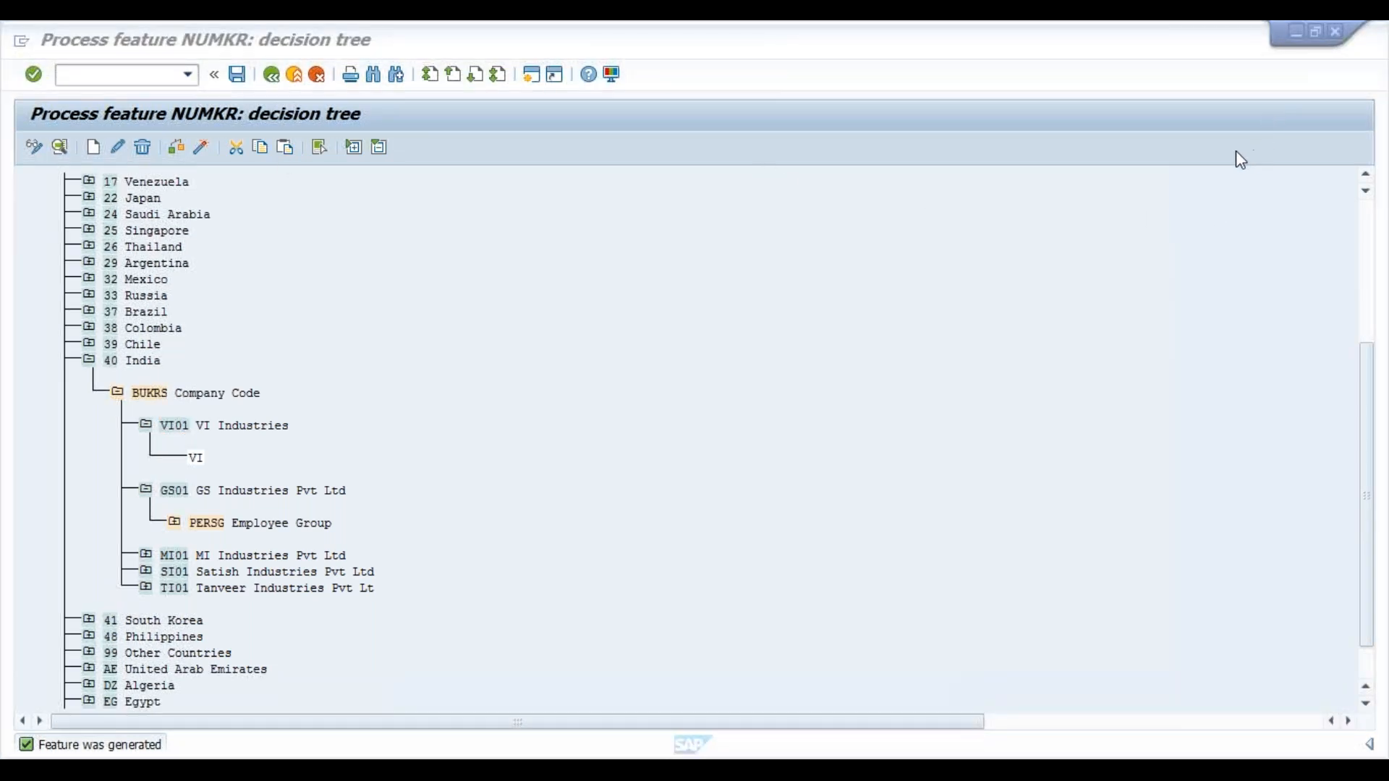